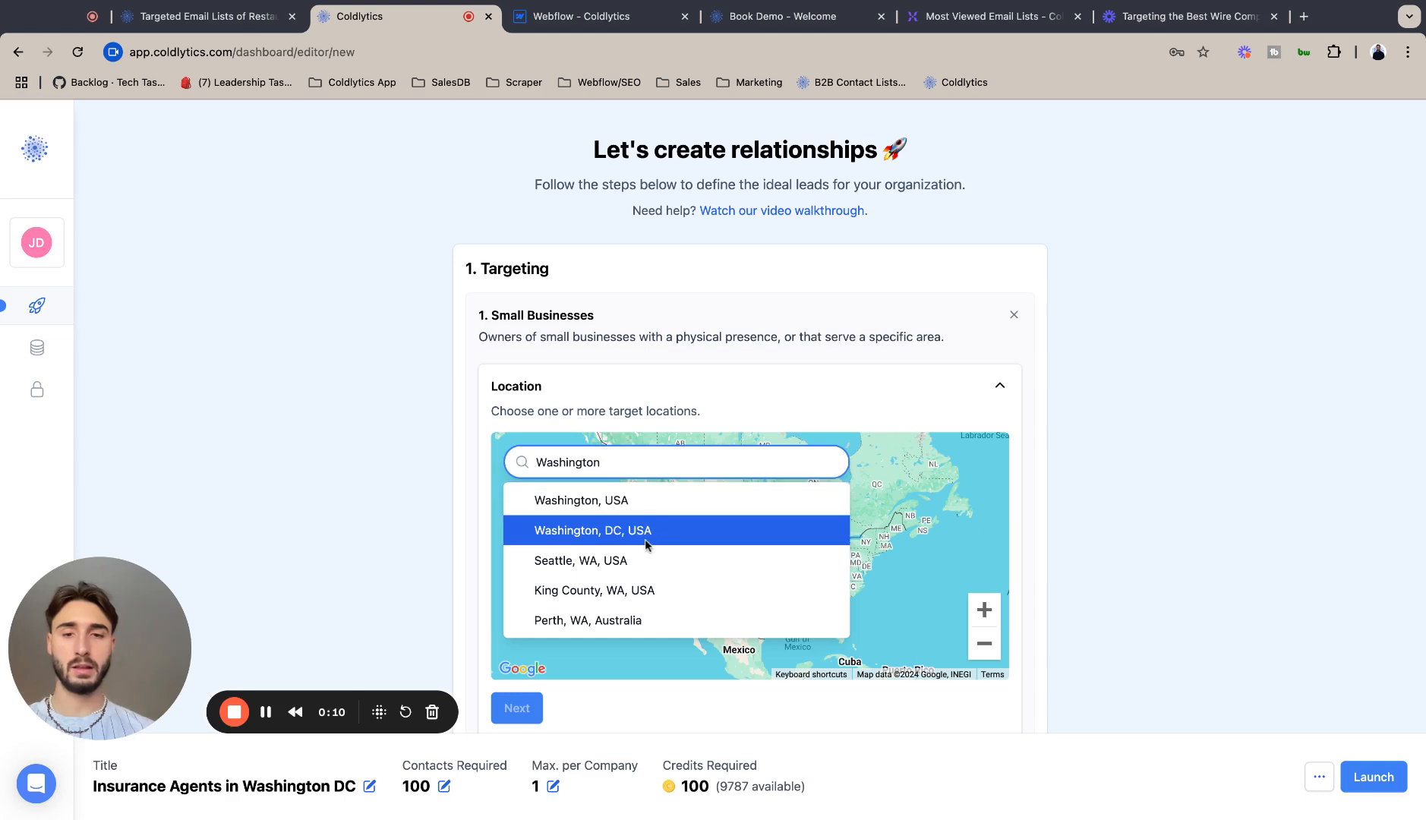
# Add Washington, DC, USA with a 30-mile radius as the target location and proceed to the industry settings.
pyautogui.click(647, 533)
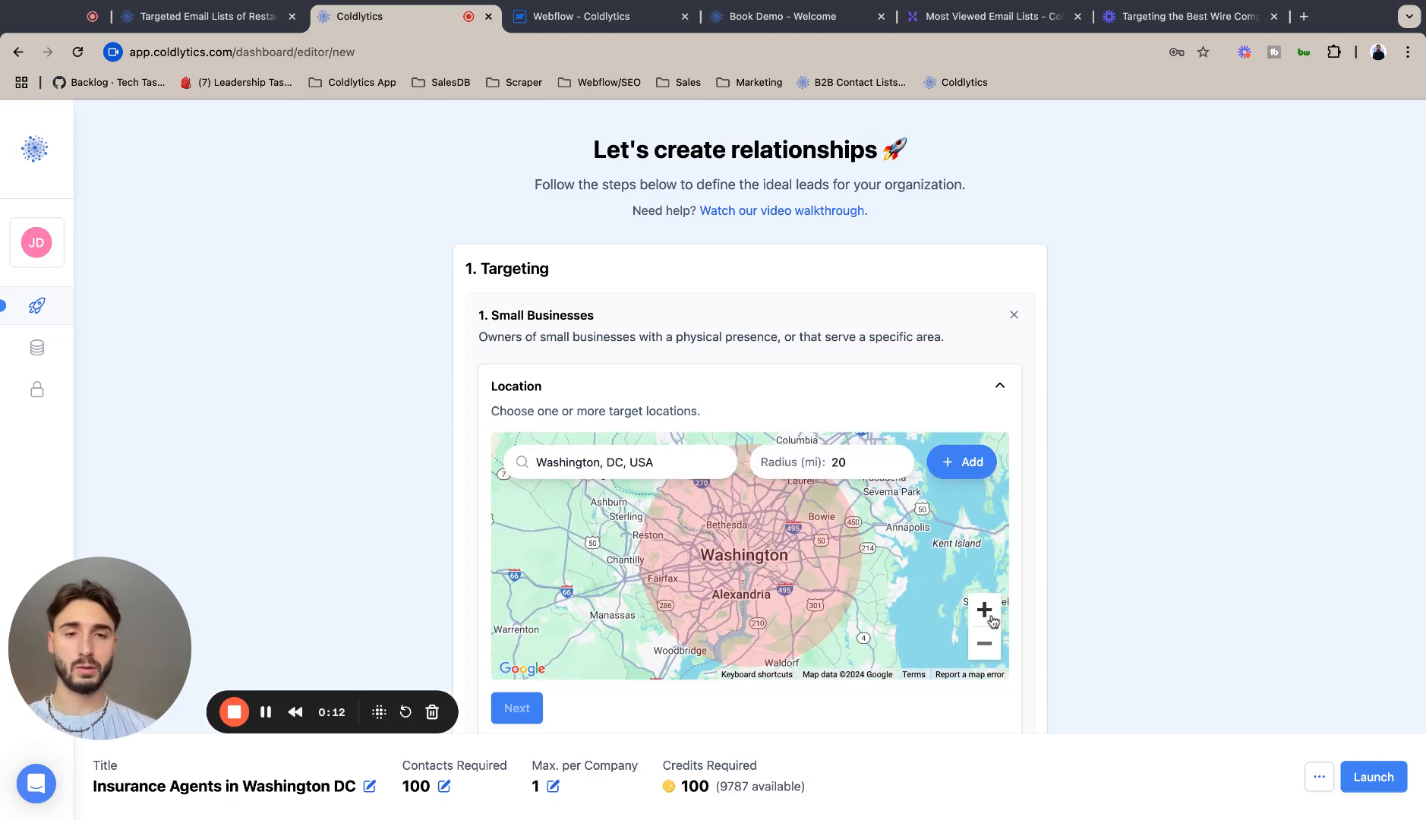
pyautogui.click(897, 459)
pyautogui.click(897, 459)
pyautogui.click(897, 459)
pyautogui.click(897, 459)
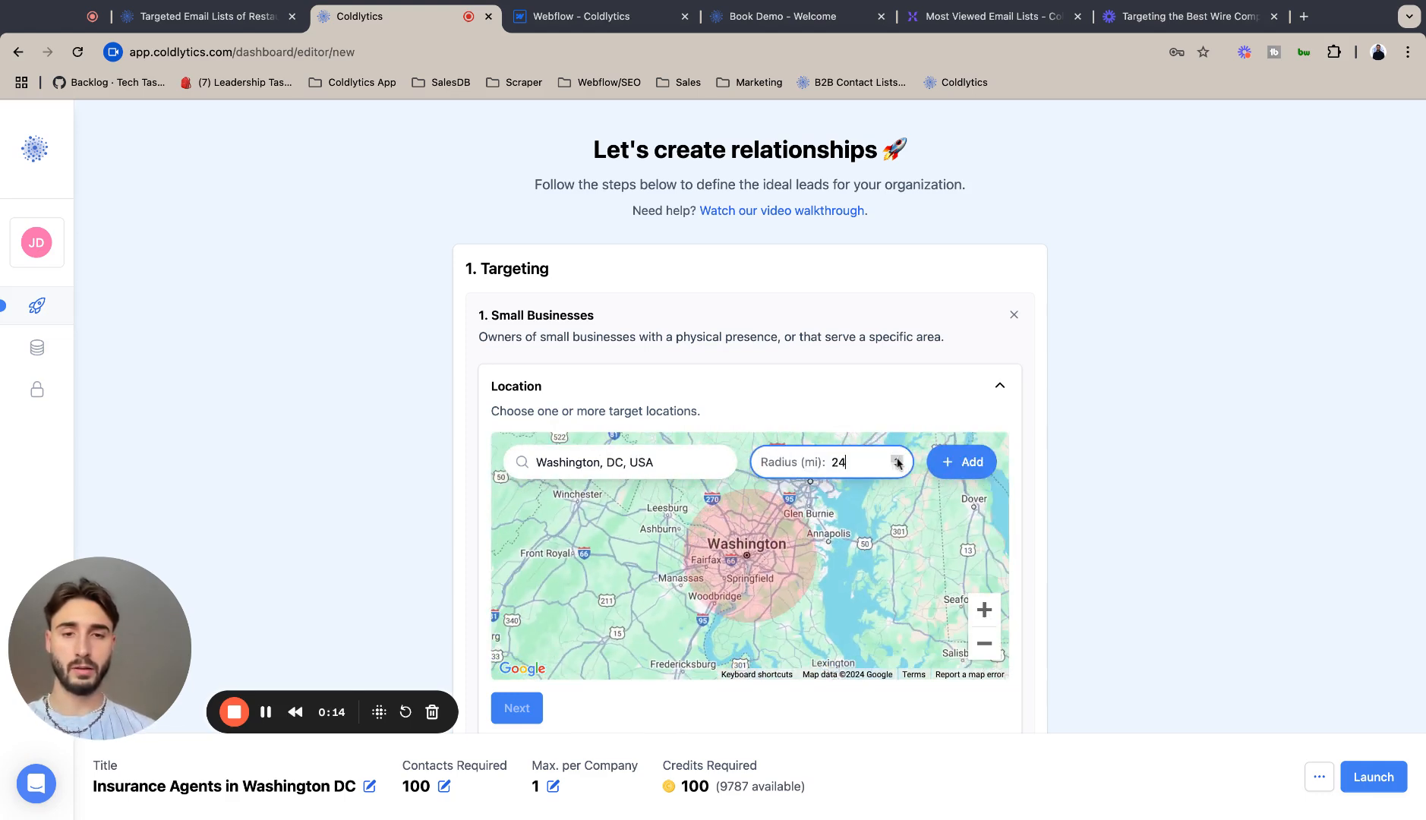
pyautogui.click(897, 459)
pyautogui.click(897, 458)
pyautogui.click(897, 460)
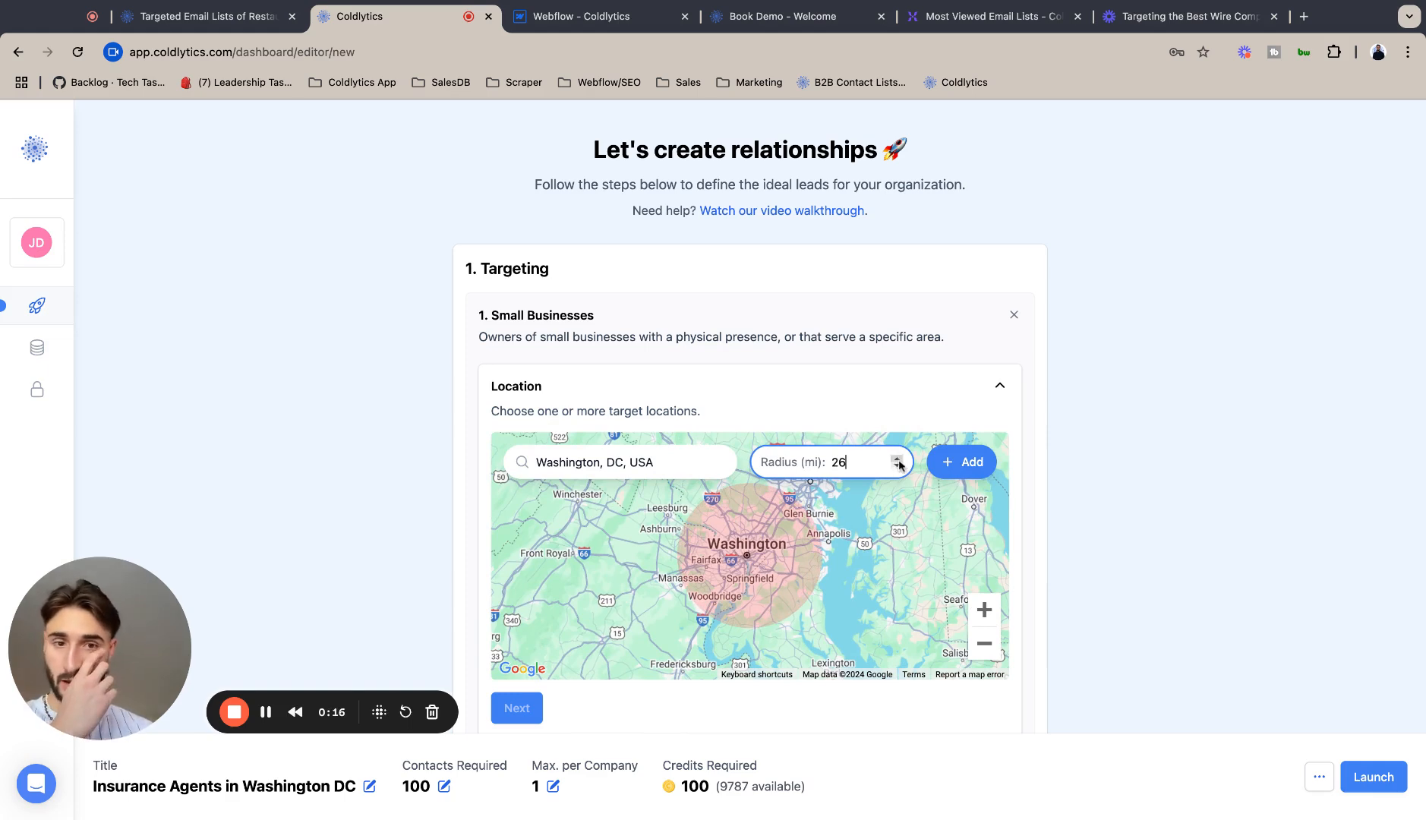
pyautogui.click(896, 460)
pyautogui.click(896, 460)
pyautogui.click(897, 459)
pyautogui.click(965, 462)
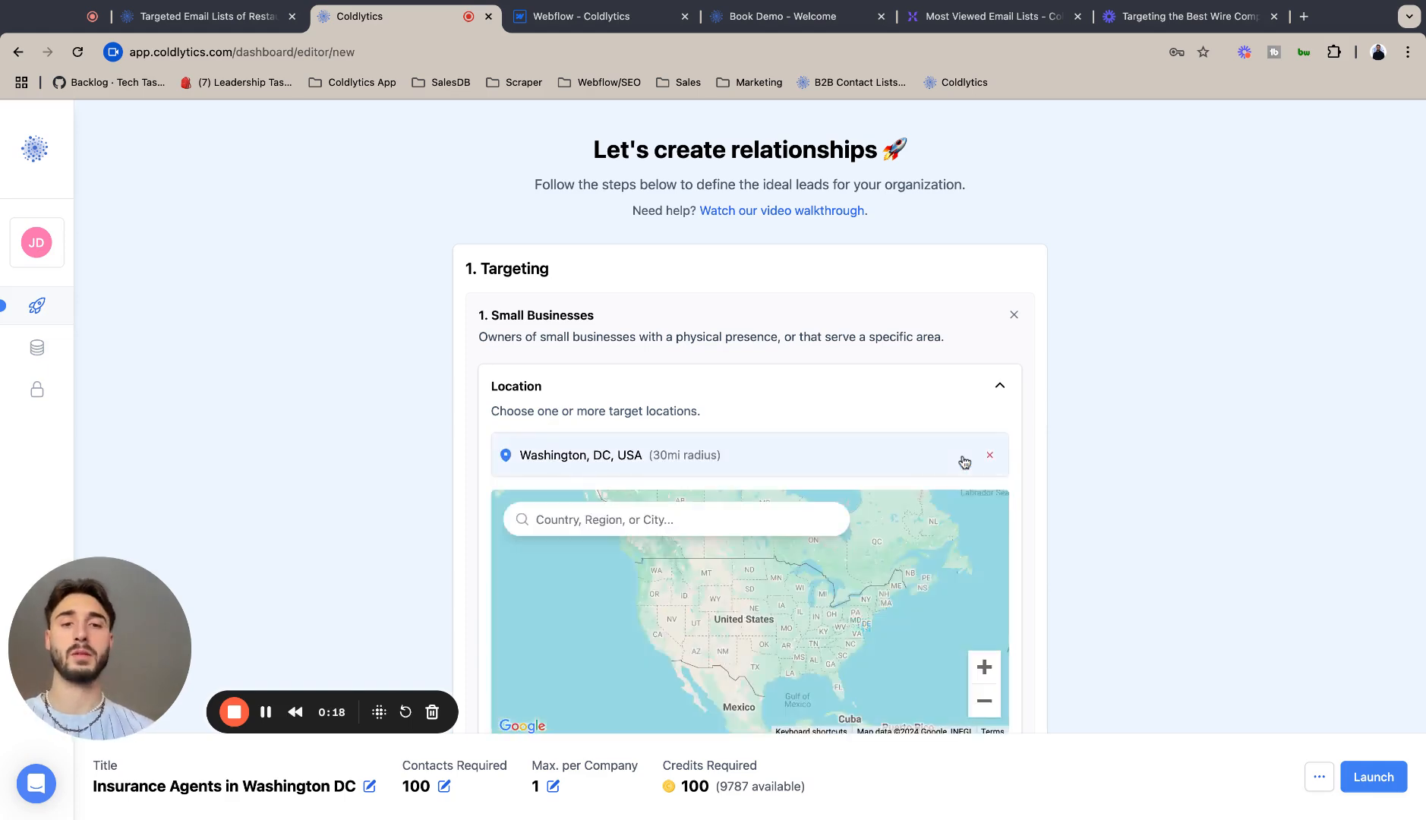
pyautogui.scroll(-5, 543, 461)
pyautogui.click(517, 433)
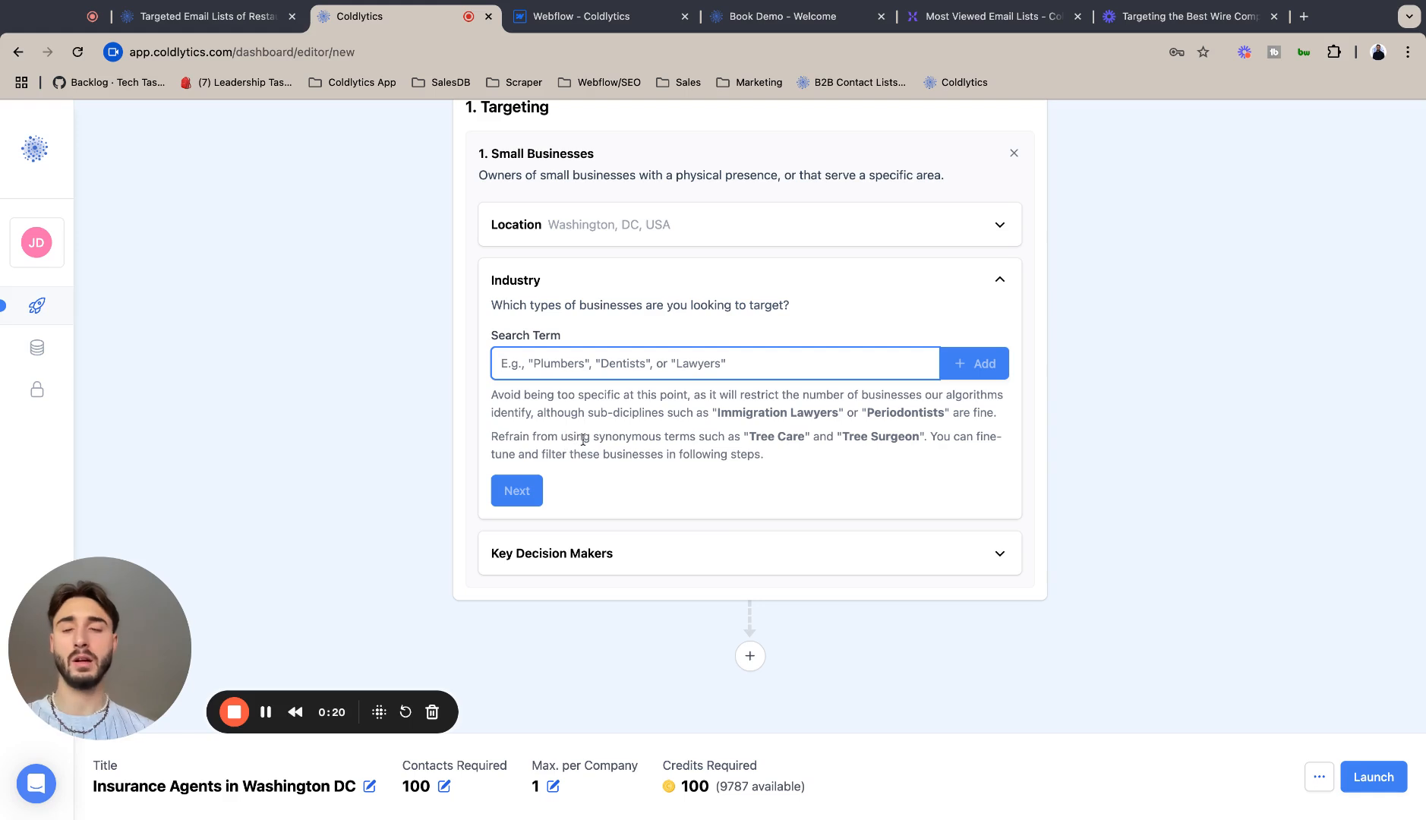
# Add "Insurance Agents" as the industry search term and proceed to the key decision makers.
pyautogui.write('In')
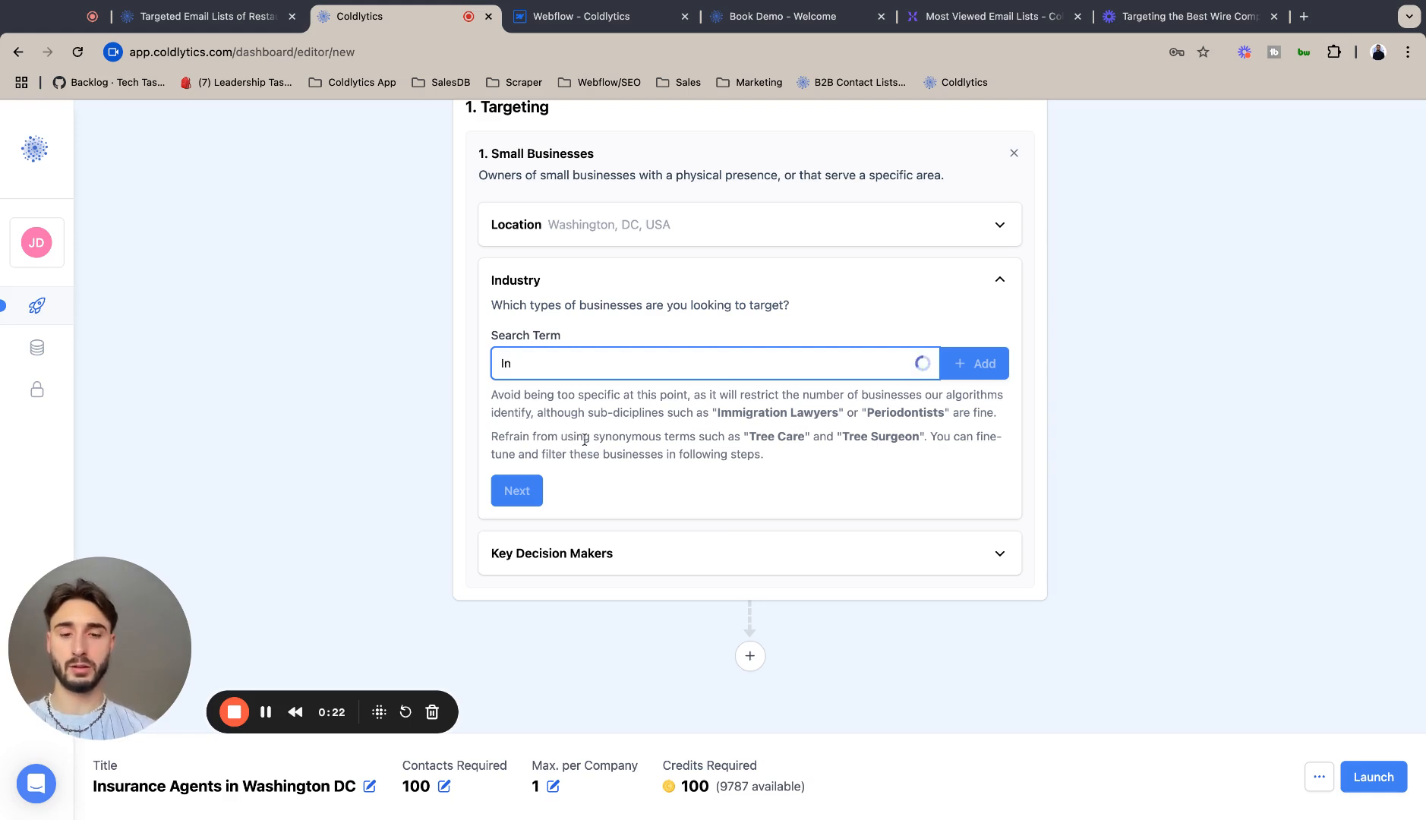
pyautogui.write('surance Age')
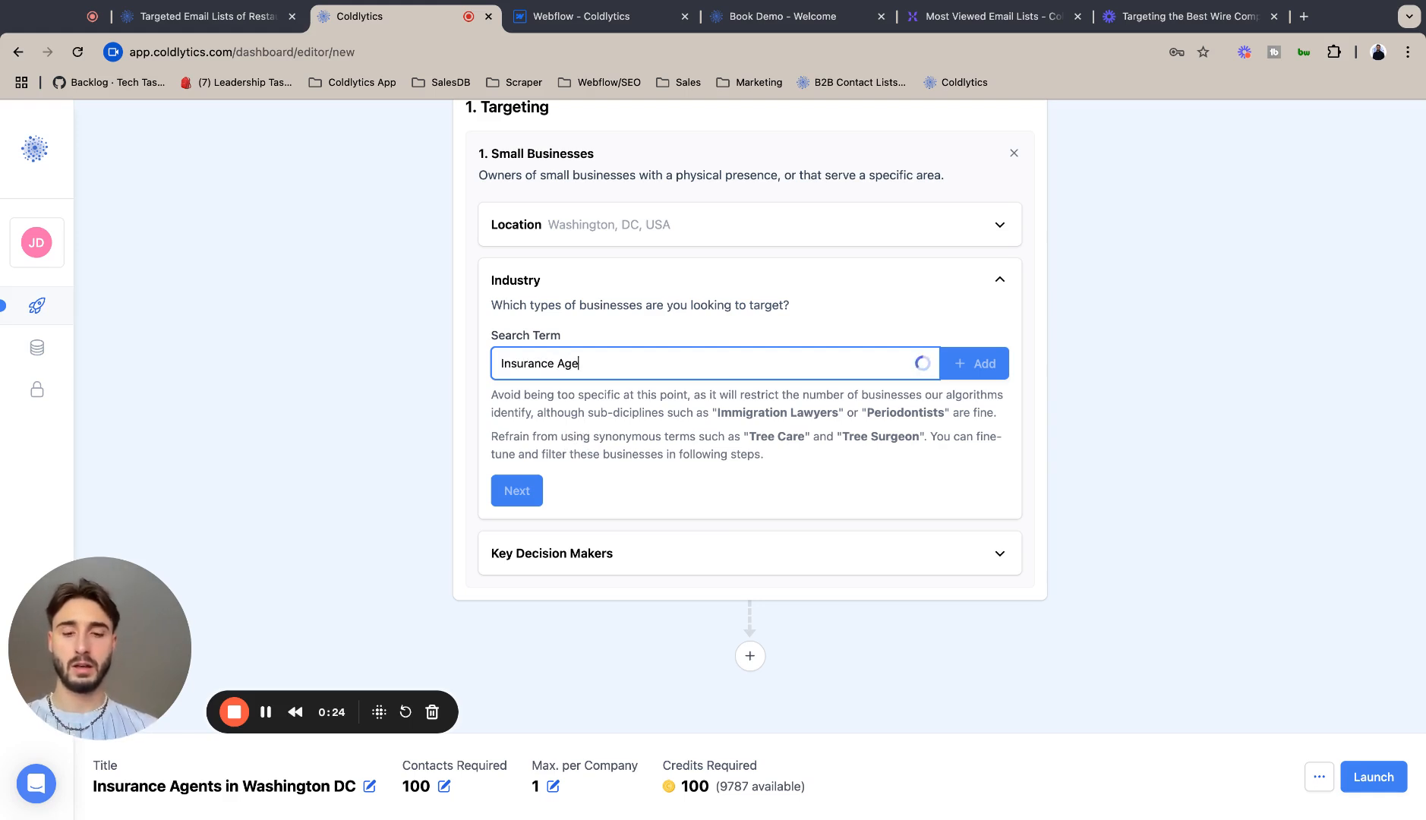
pyautogui.write('nts')
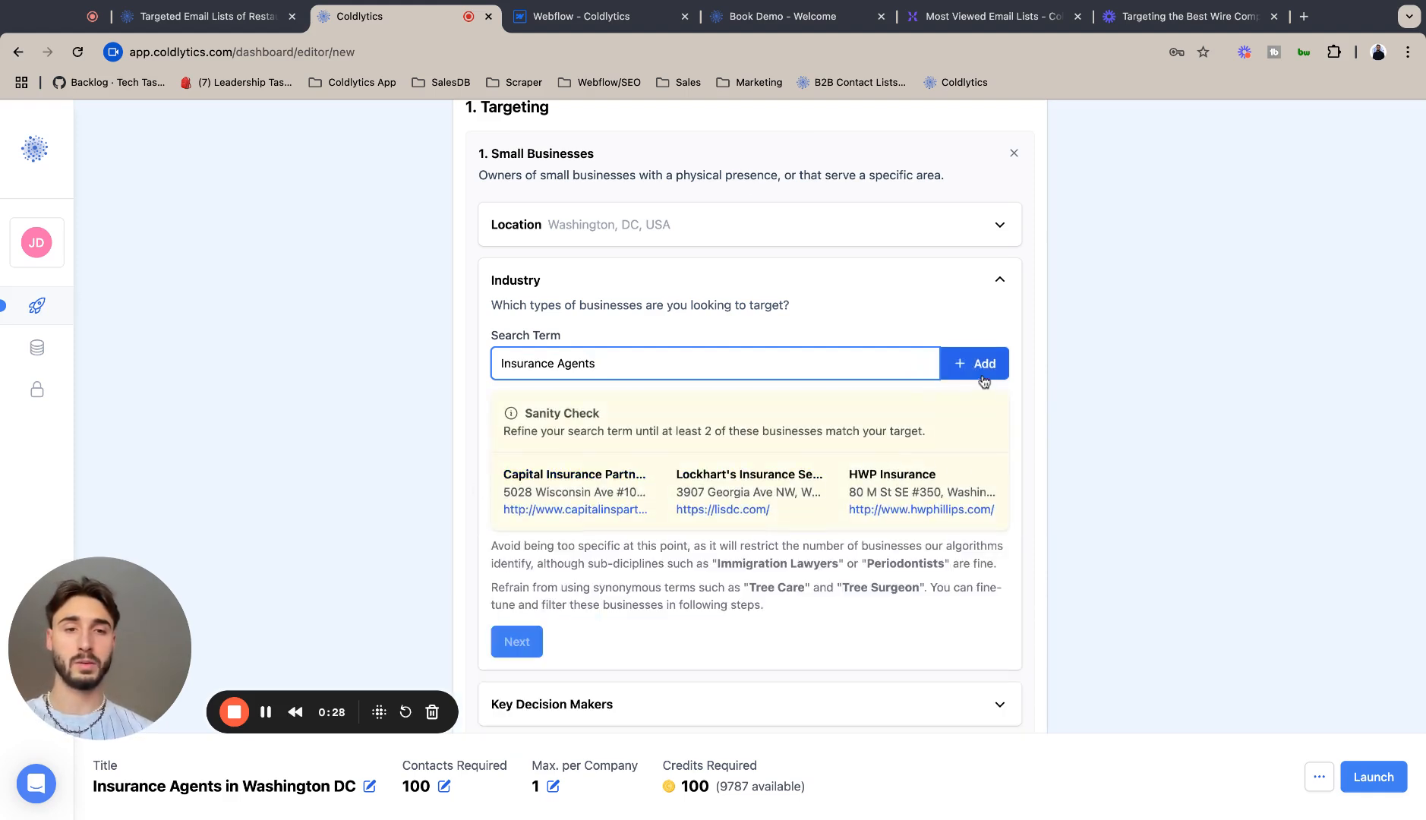
pyautogui.click(984, 364)
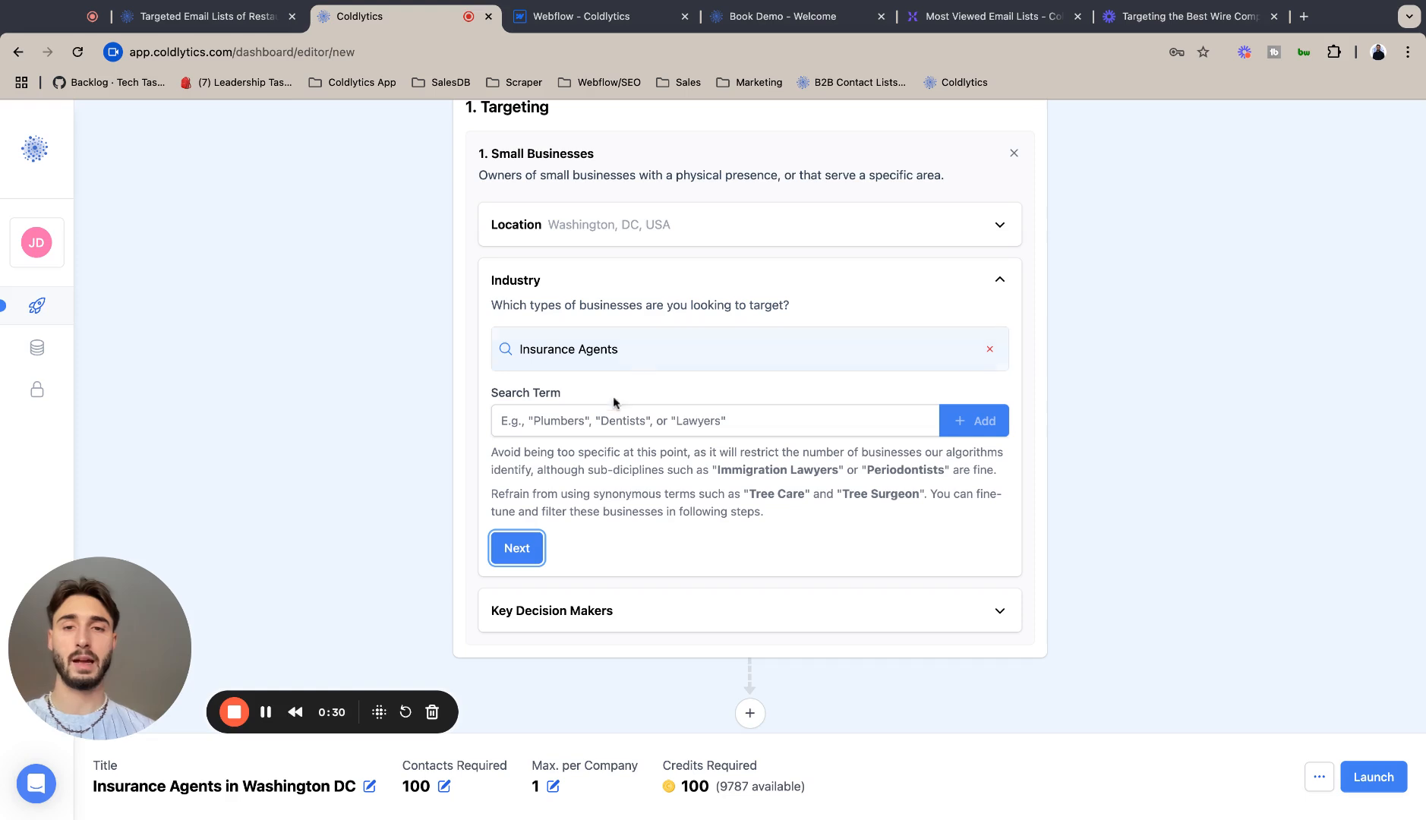
pyautogui.click(517, 548)
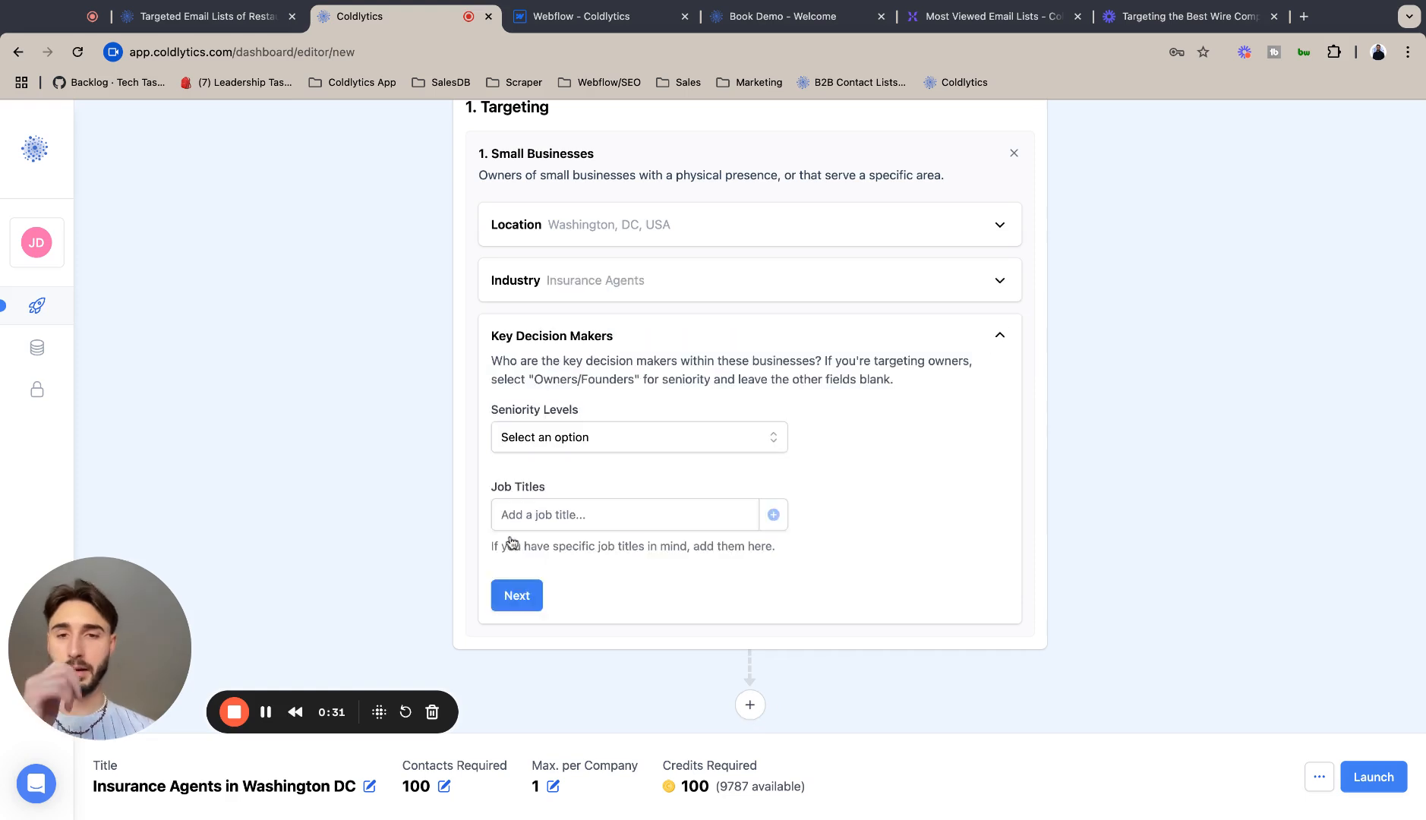
# Set the decision makers' seniority levels to Owners/Founders and Directors & Executives, and complete the targeting section.
pyautogui.click(658, 435)
pyautogui.click(627, 476)
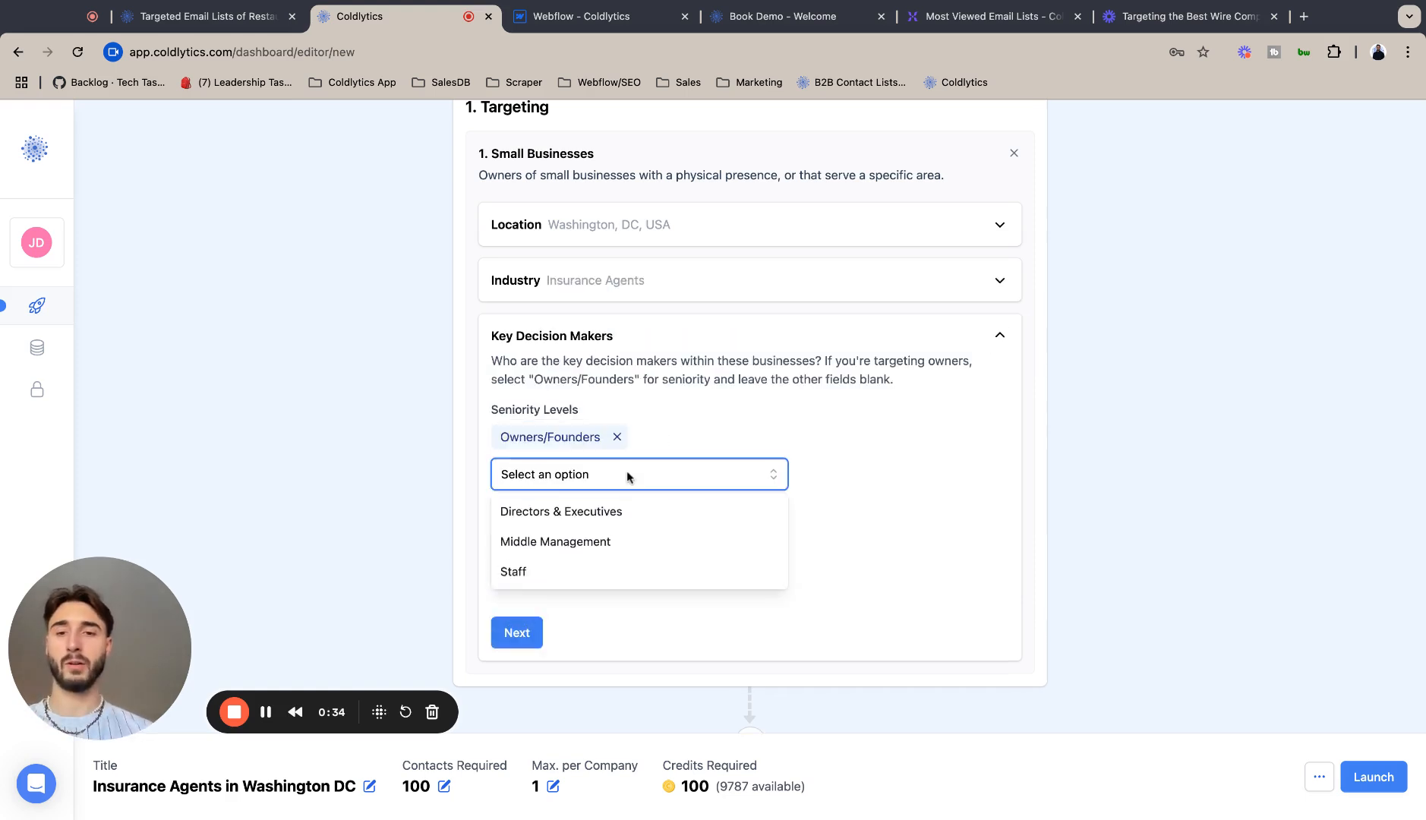
pyautogui.click(631, 480)
pyautogui.click(629, 509)
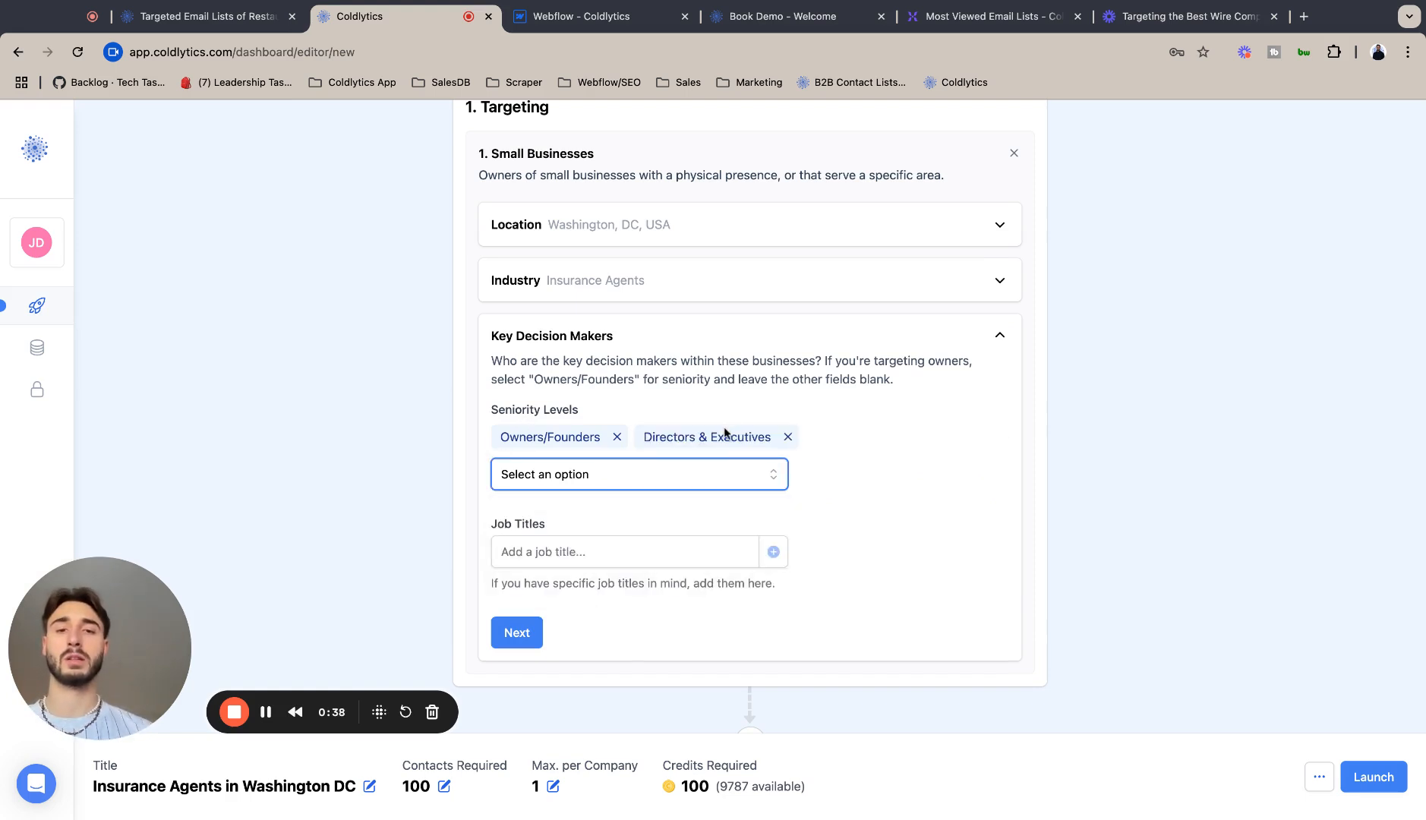
pyautogui.click(511, 632)
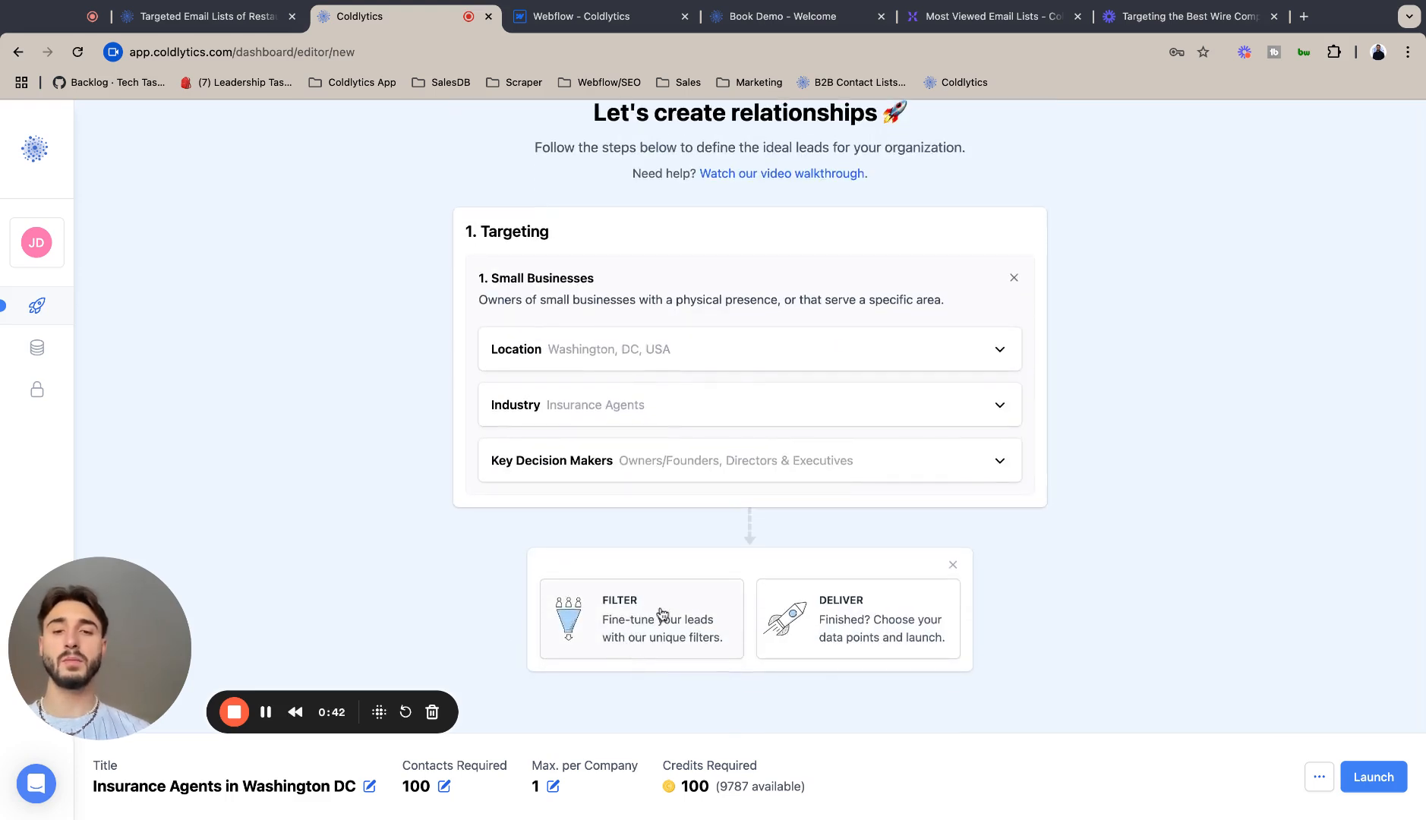
# Add a firmographic filter based on Google Reviews below the targeting section.
pyautogui.click(662, 616)
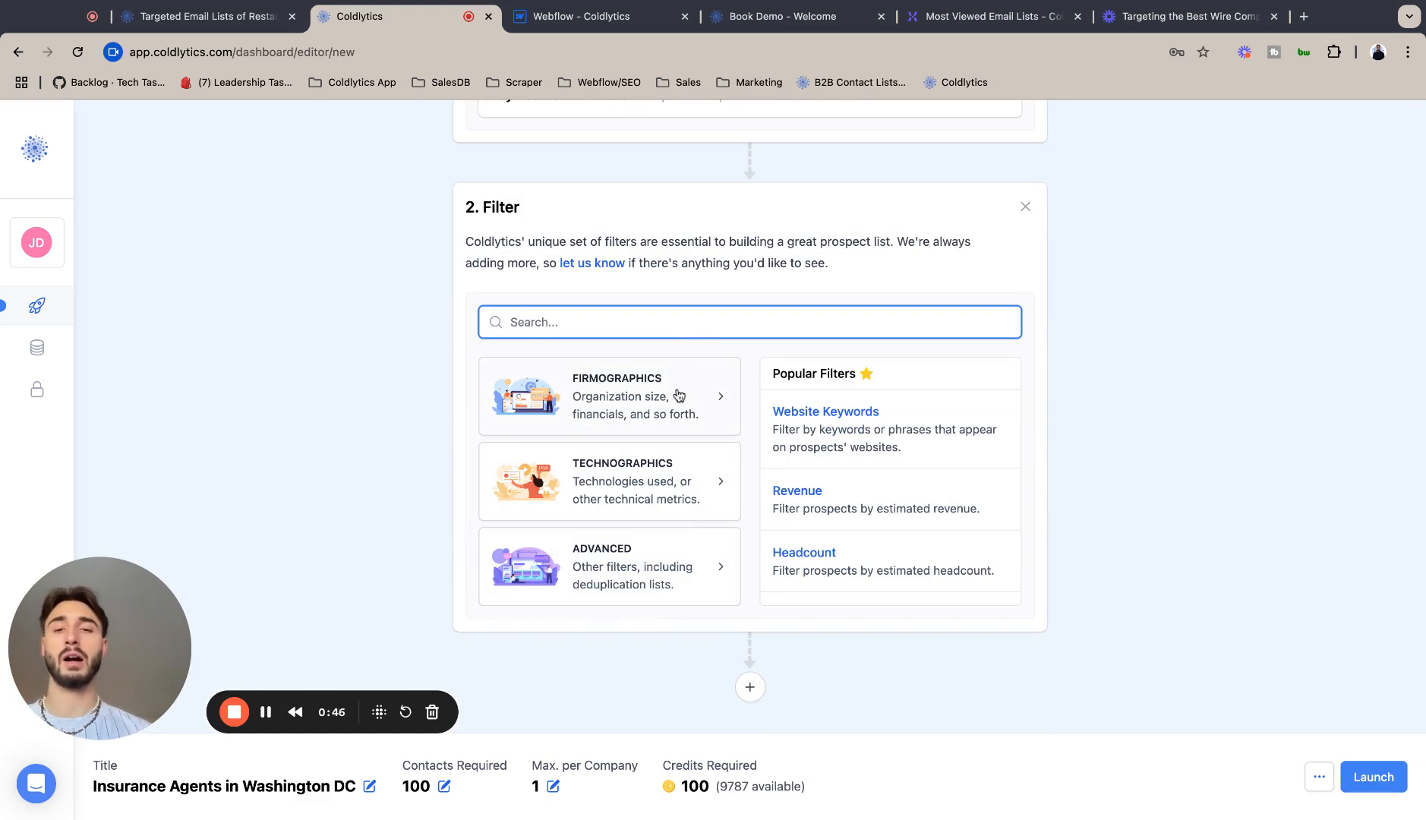
pyautogui.click(703, 395)
pyautogui.scroll(-2, 666, 494)
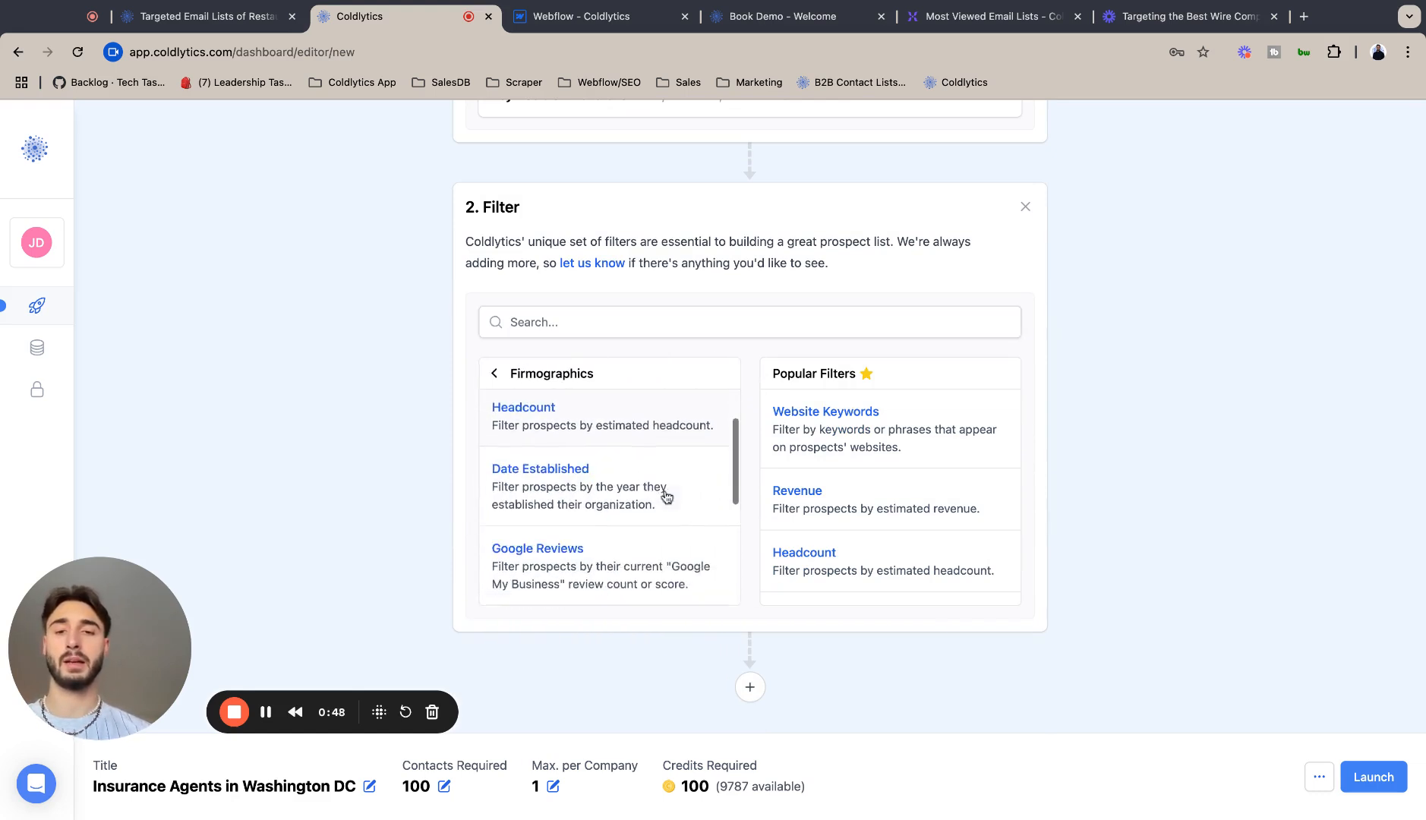
pyautogui.scroll(-4, 666, 496)
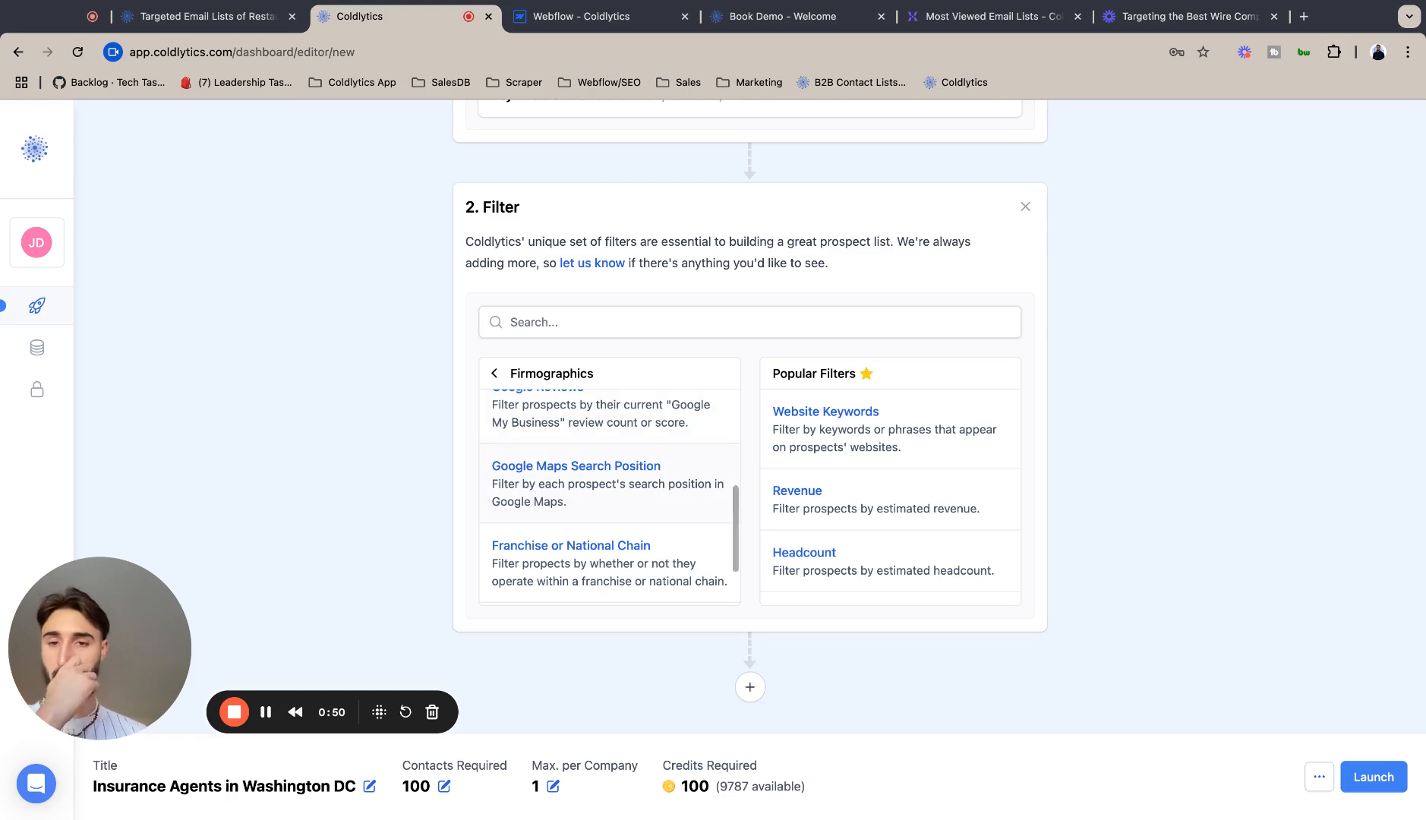
pyautogui.scroll(-4, 610, 493)
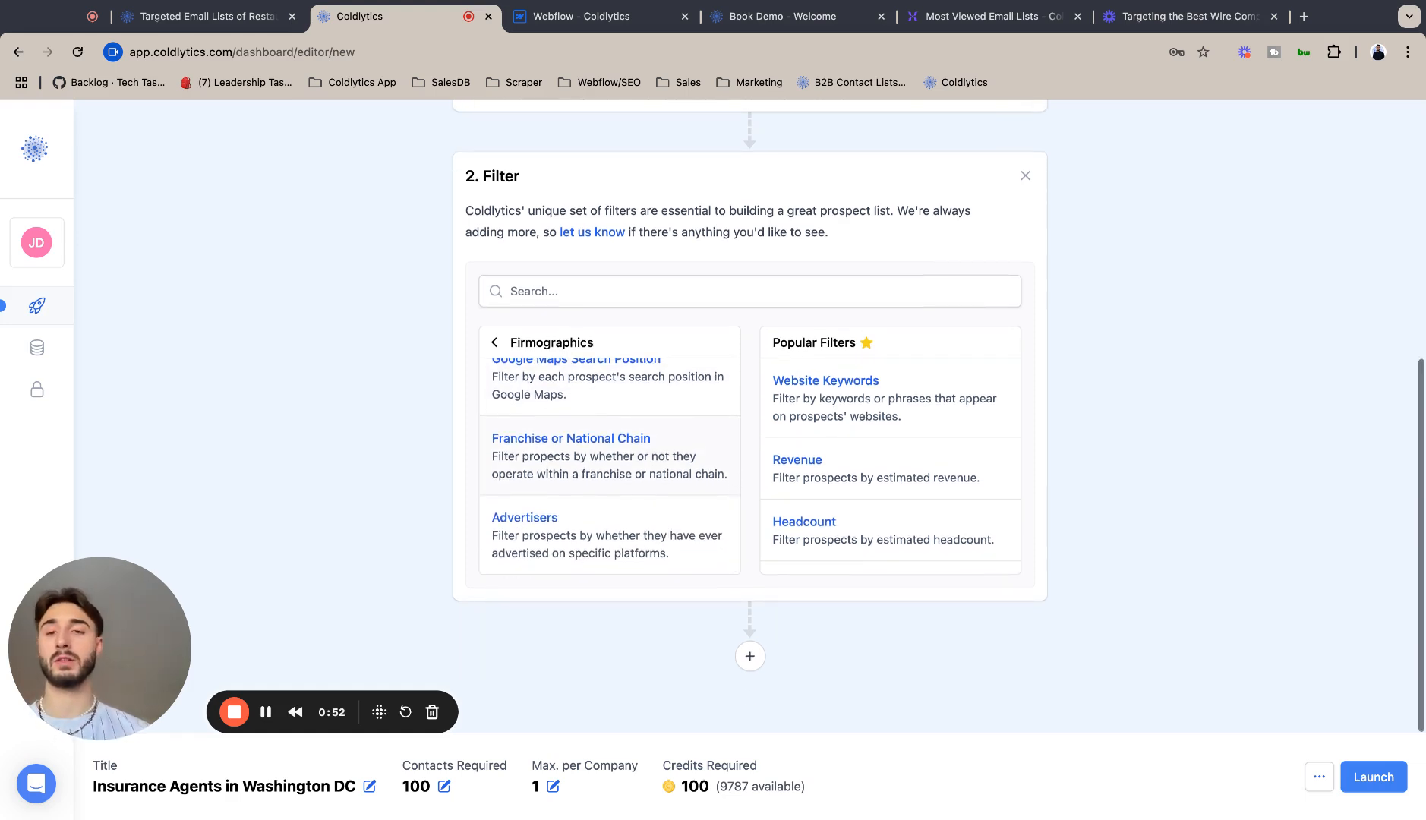
pyautogui.scroll(5, 658, 400)
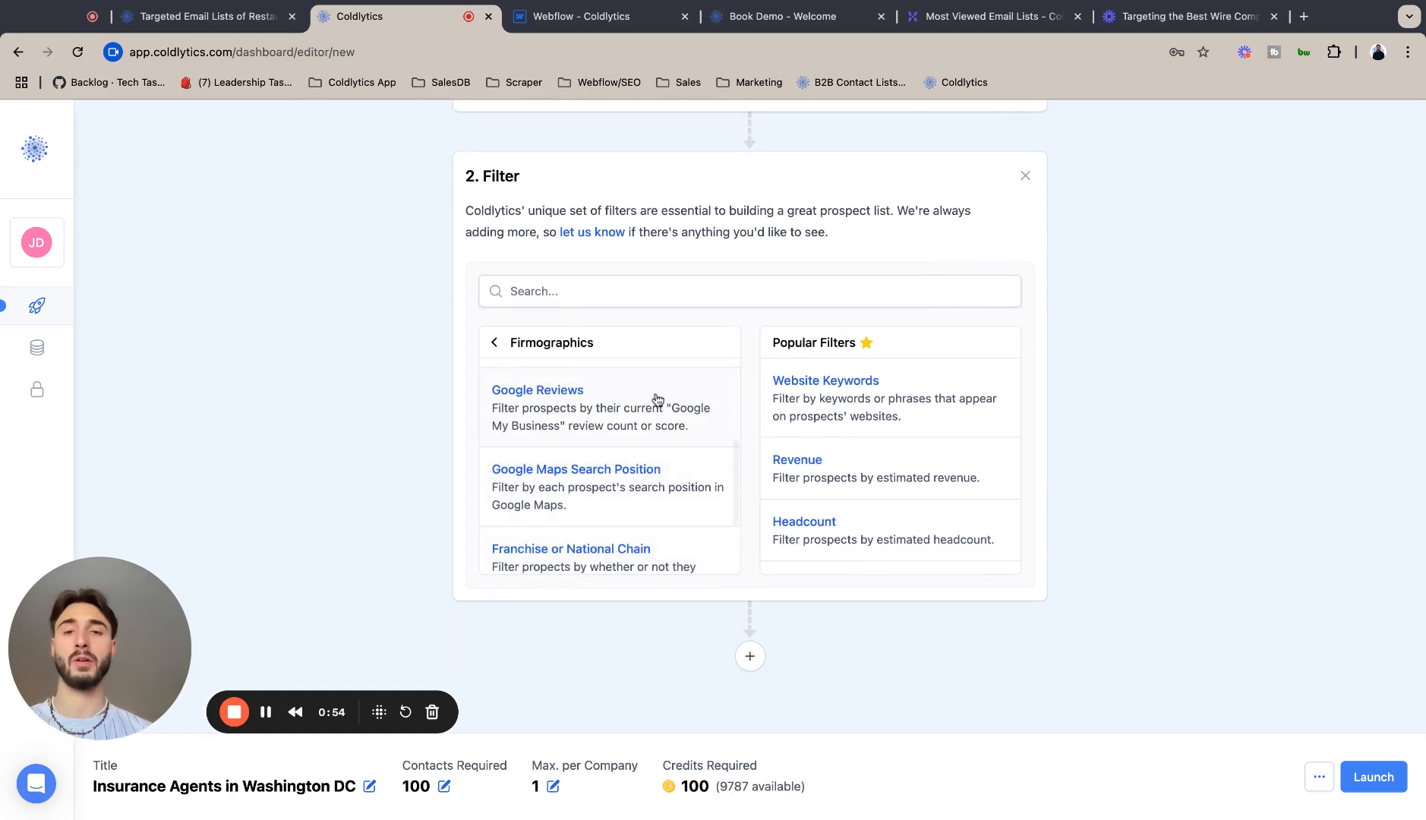
pyautogui.scroll(2, 657, 401)
pyautogui.click(616, 449)
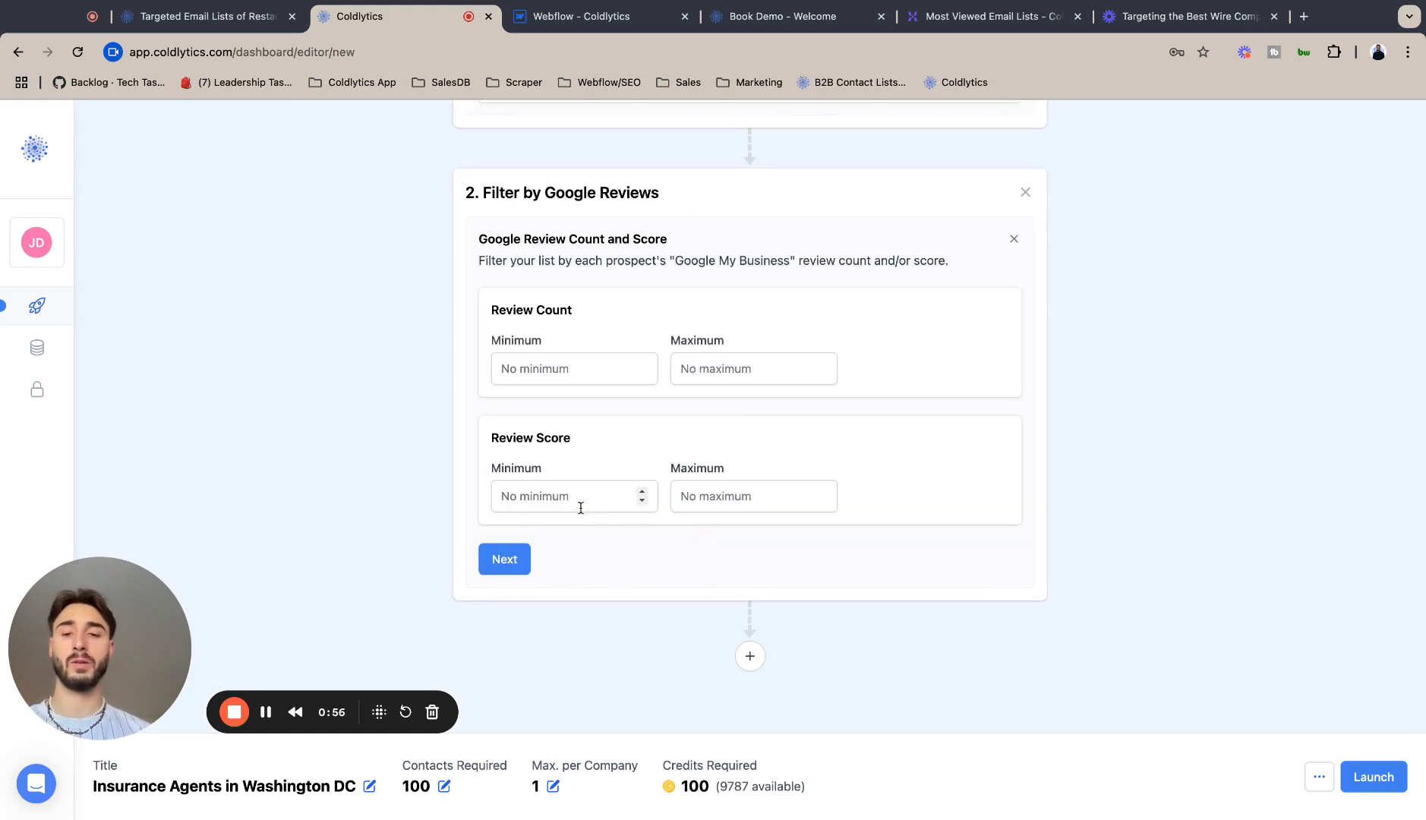
# Set the Google review score range to a minimum of 3 and a maximum of 5, and save the filter.
pyautogui.click(568, 497)
pyautogui.write('3')
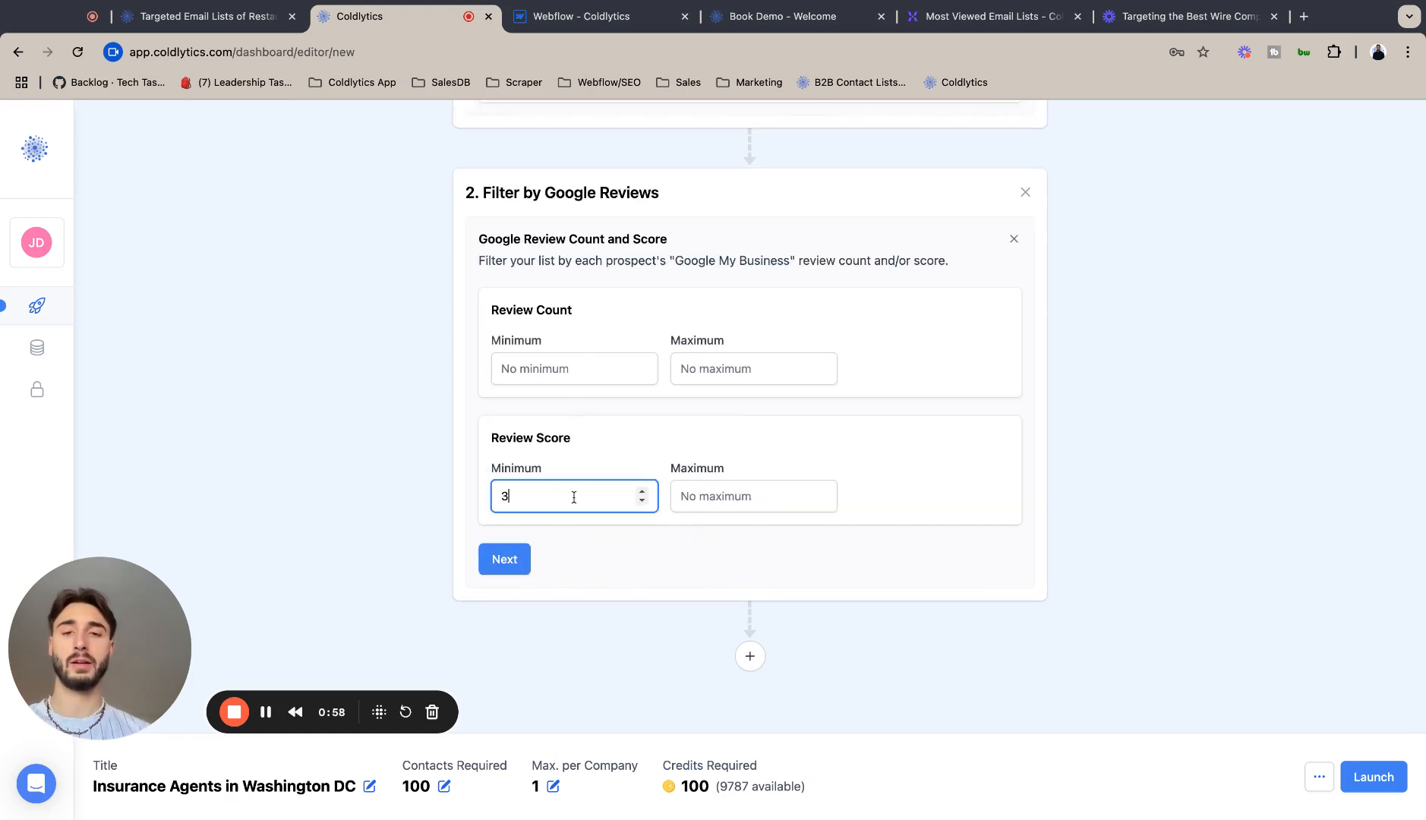
pyautogui.click(730, 495)
pyautogui.write('5')
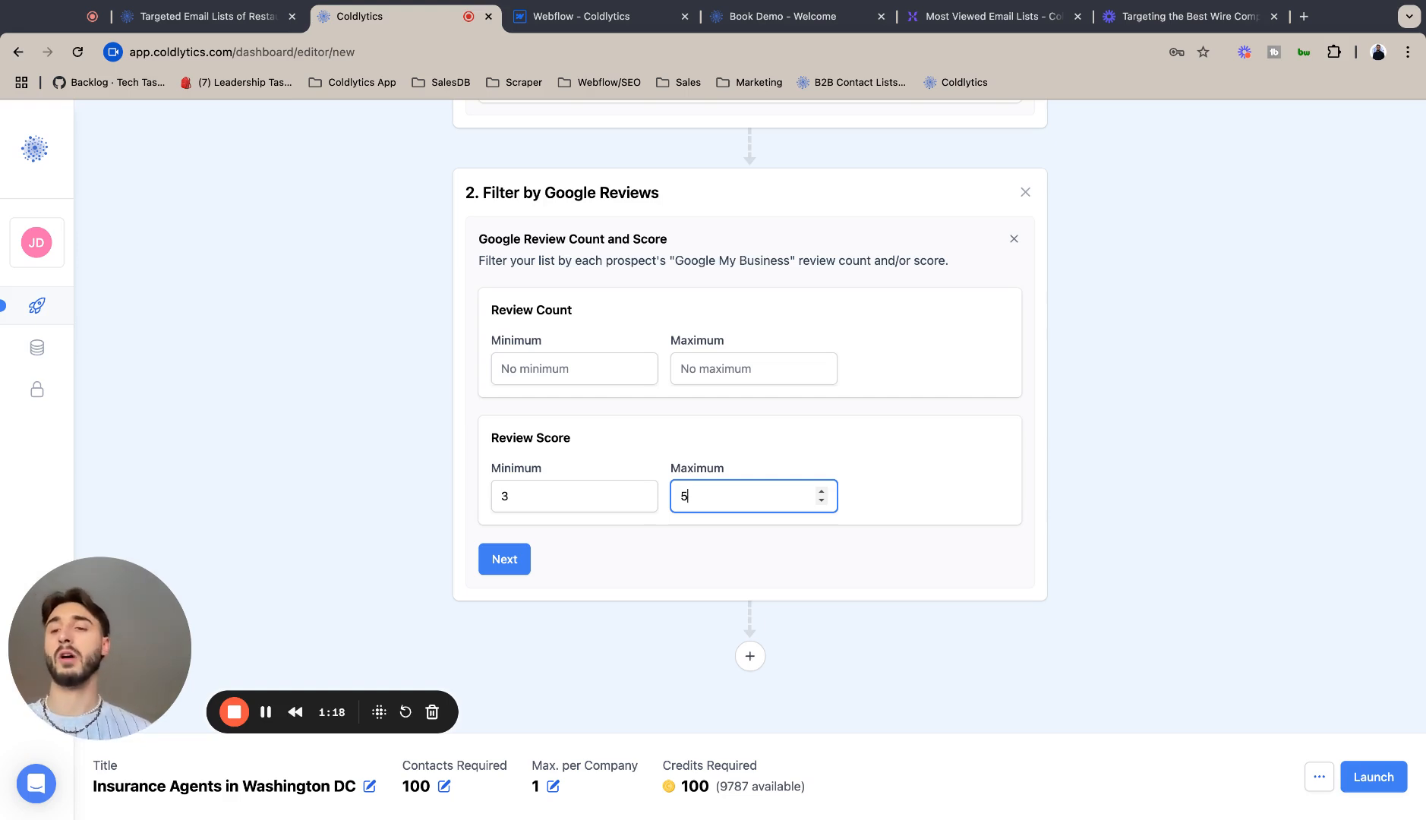
pyautogui.click(504, 560)
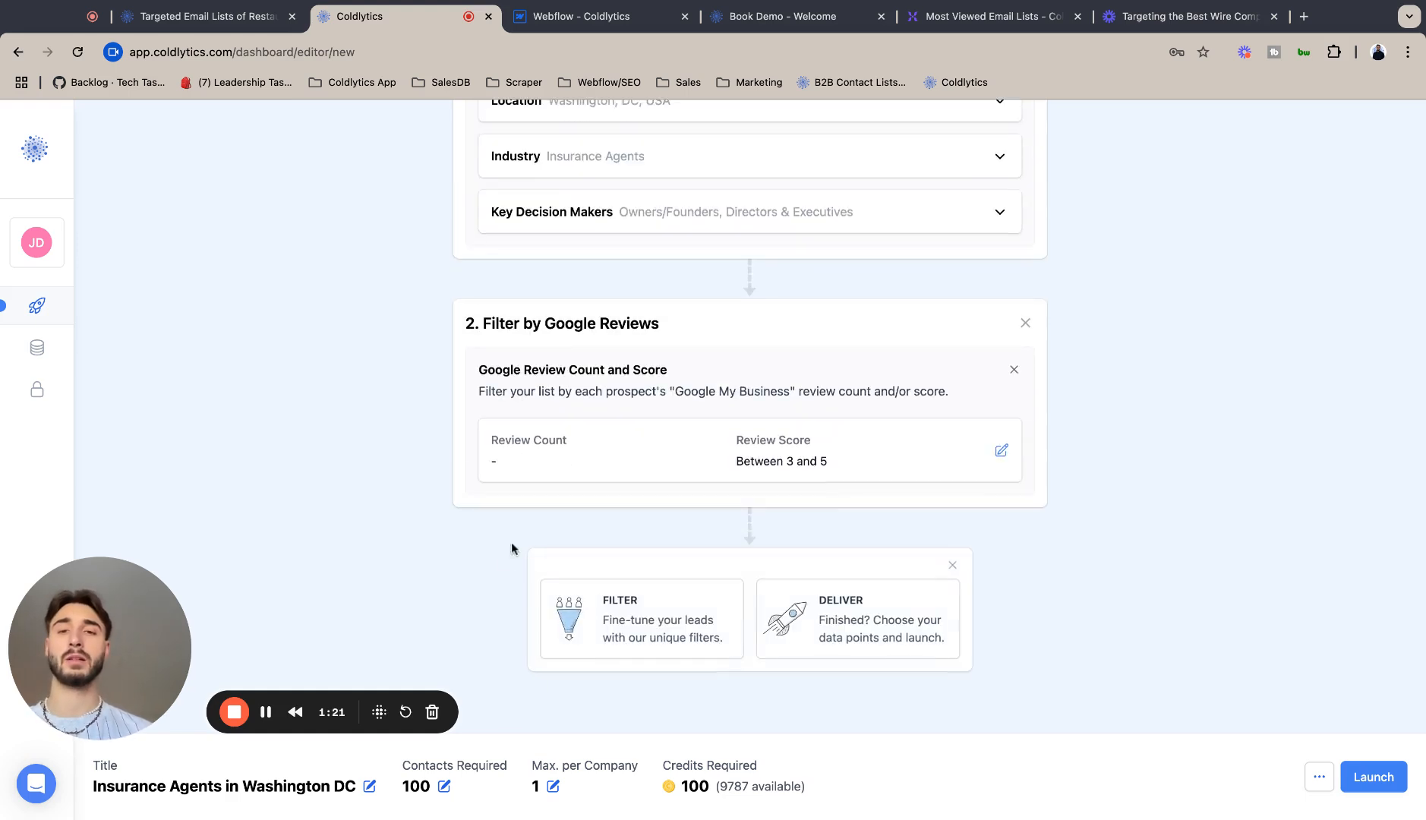
# Add a firmographic Advertisers filter with Advertises on Facebook set to Yes, plus an empty second condition.
pyautogui.click(604, 589)
pyautogui.click(635, 410)
pyautogui.scroll(-8, 635, 550)
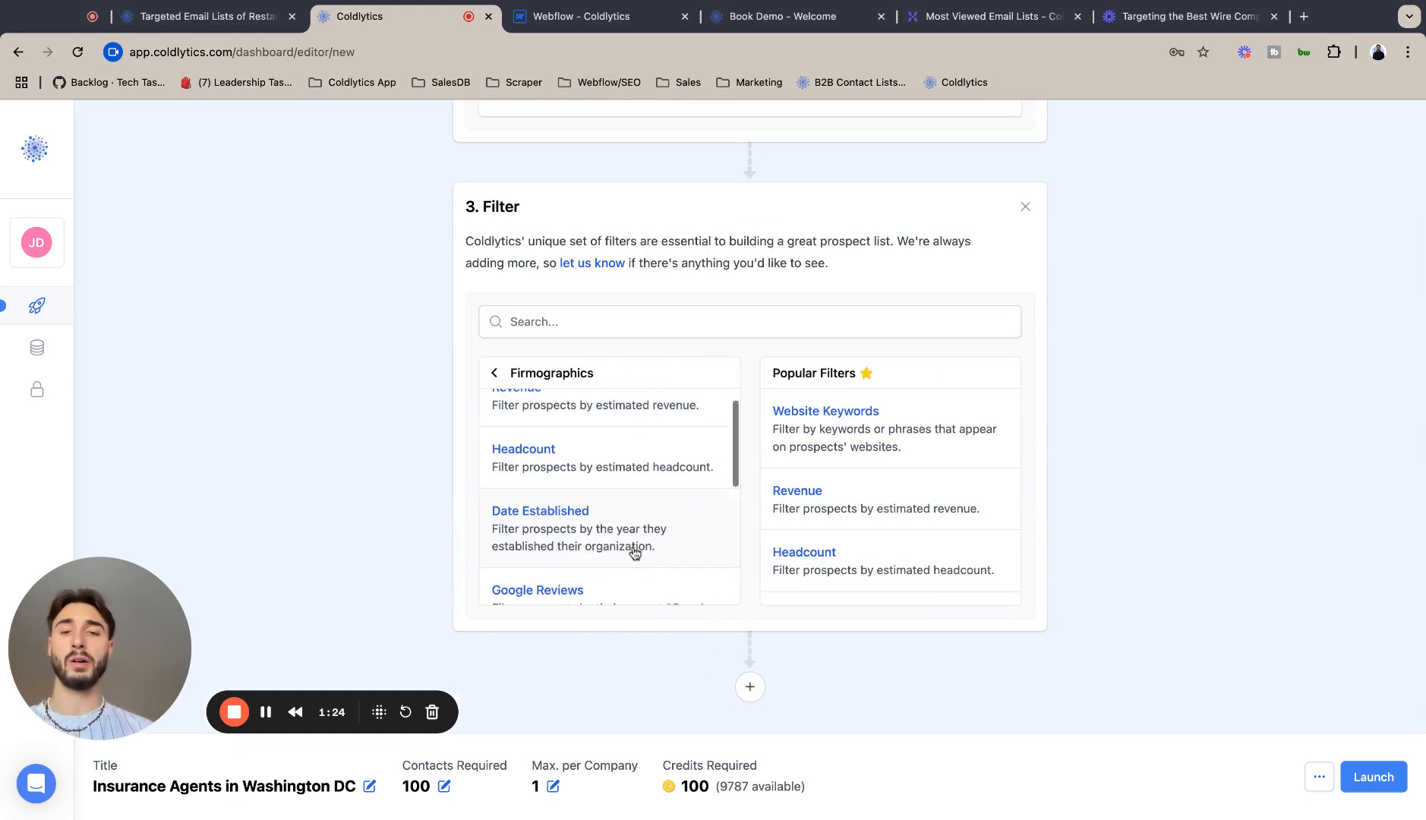
pyautogui.click(635, 552)
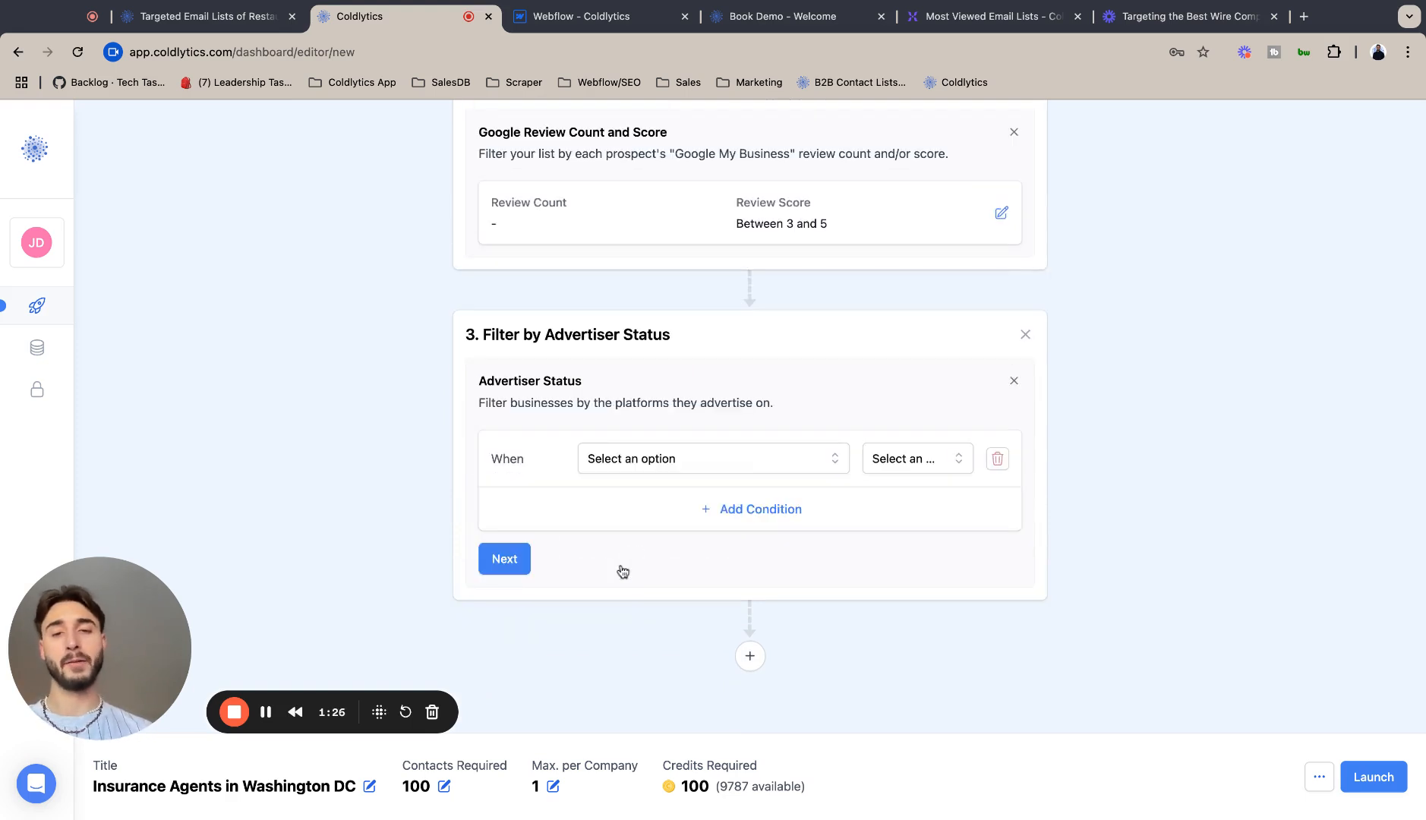
pyautogui.click(758, 460)
pyautogui.click(736, 493)
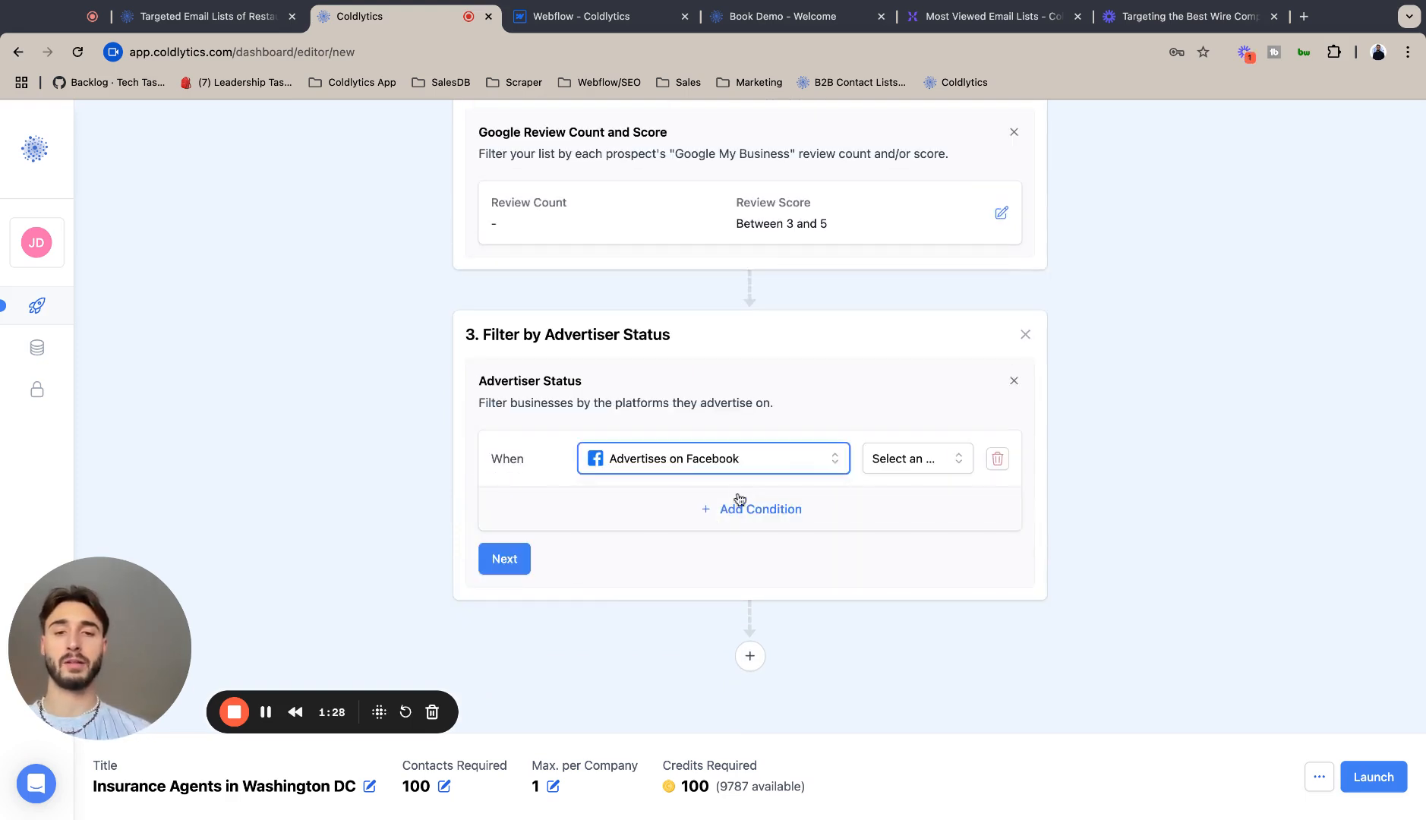
pyautogui.click(741, 509)
pyautogui.click(911, 459)
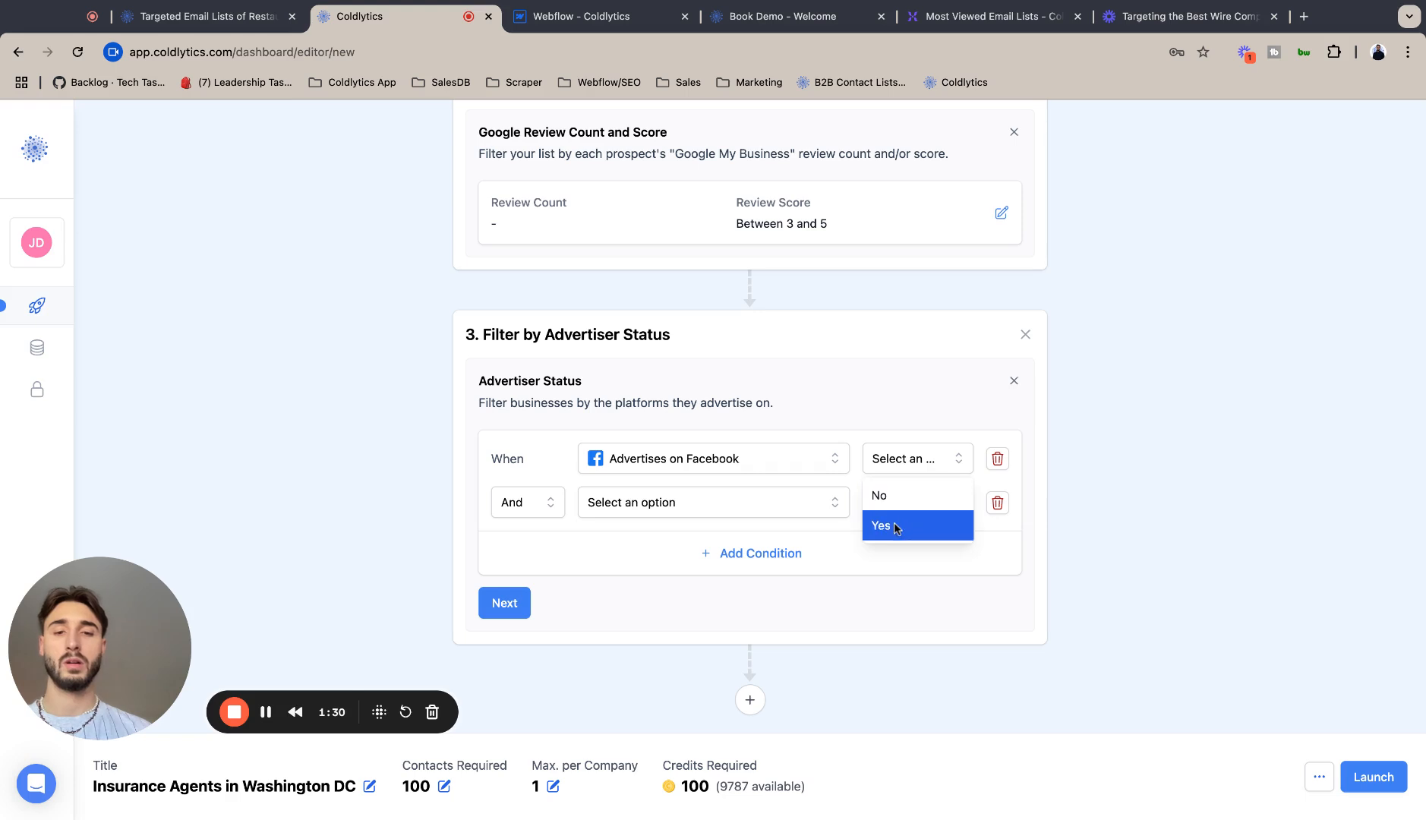
pyautogui.click(894, 523)
# Join the second advertiser condition with Or and set Advertises on Google to Yes.
pyautogui.click(528, 501)
pyautogui.click(535, 565)
pyautogui.click(646, 504)
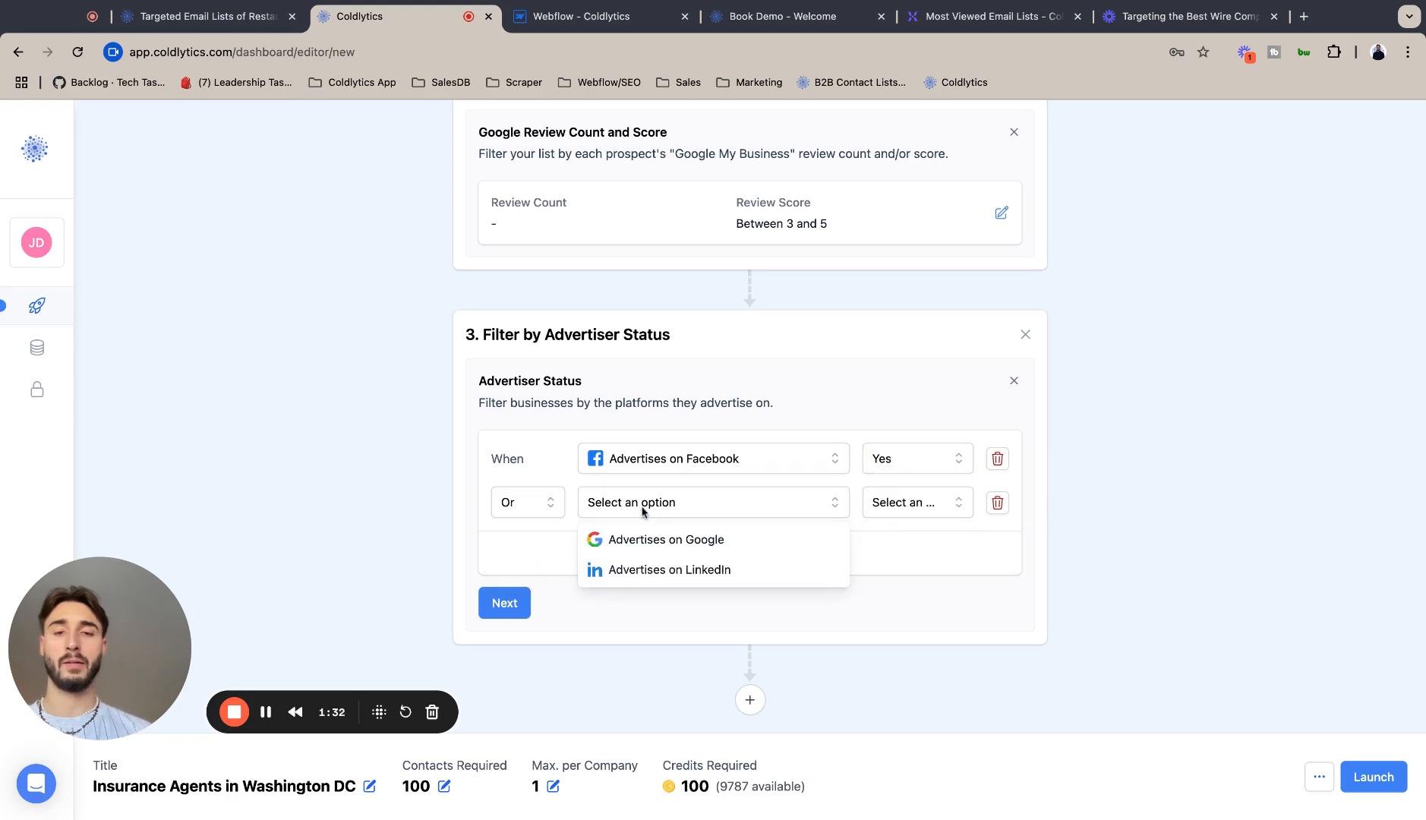
pyautogui.click(658, 541)
pyautogui.click(876, 510)
pyautogui.click(879, 572)
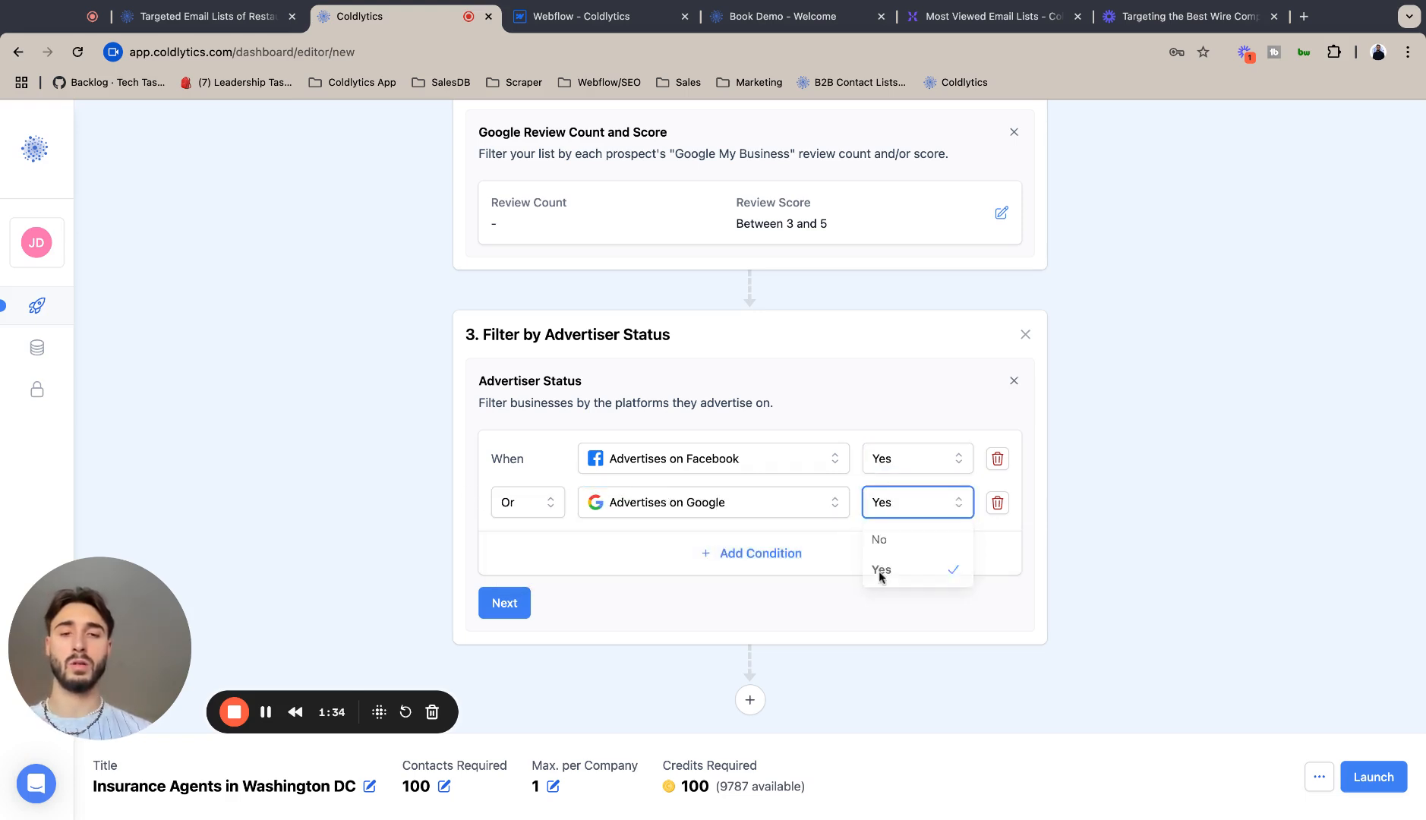
# Add a third advertiser condition with Advertises on LinkedIn set to Yes, and save the advertiser status filter.
pyautogui.click(756, 547)
pyautogui.click(651, 547)
pyautogui.click(653, 583)
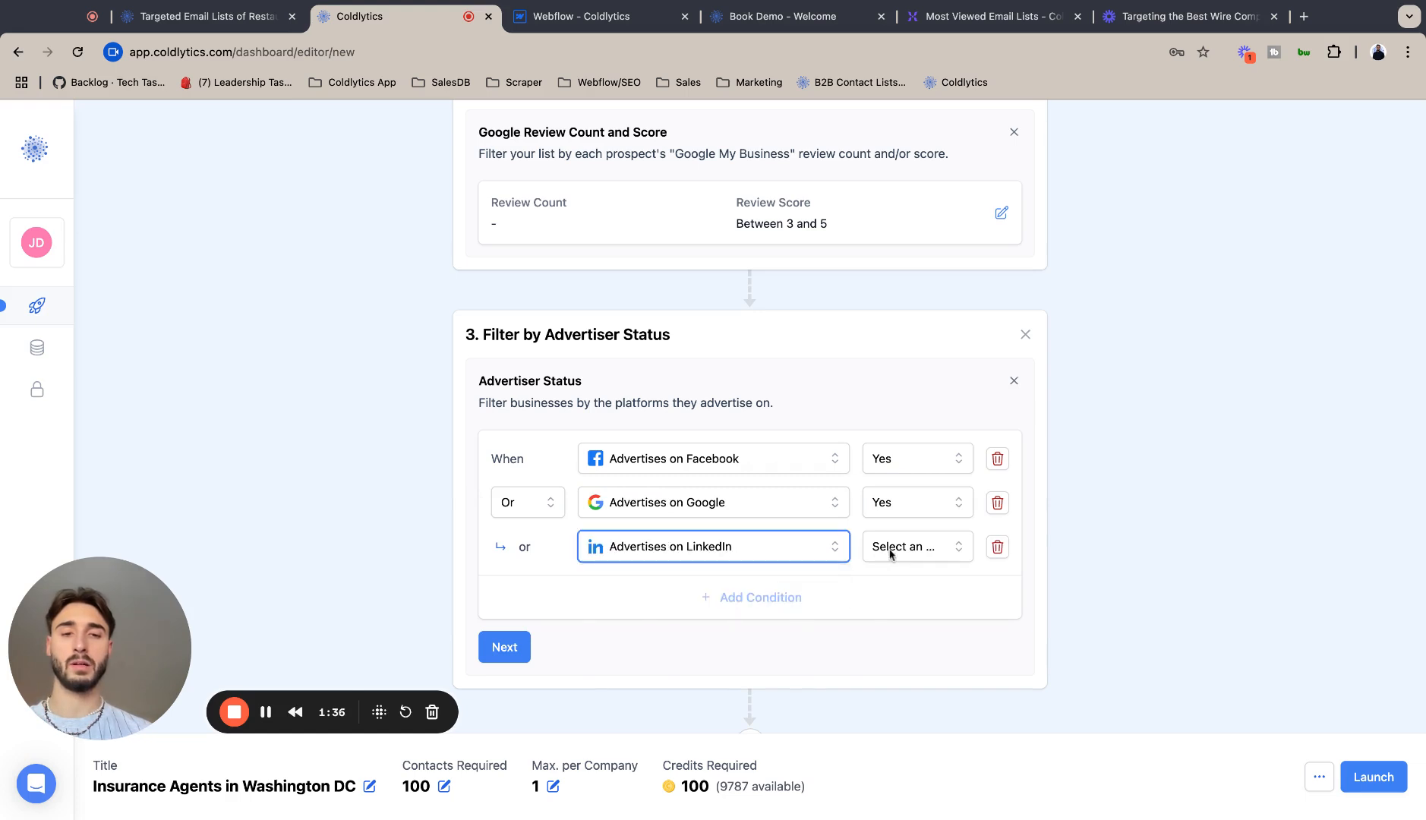
pyautogui.click(895, 547)
pyautogui.click(911, 614)
pyautogui.click(502, 647)
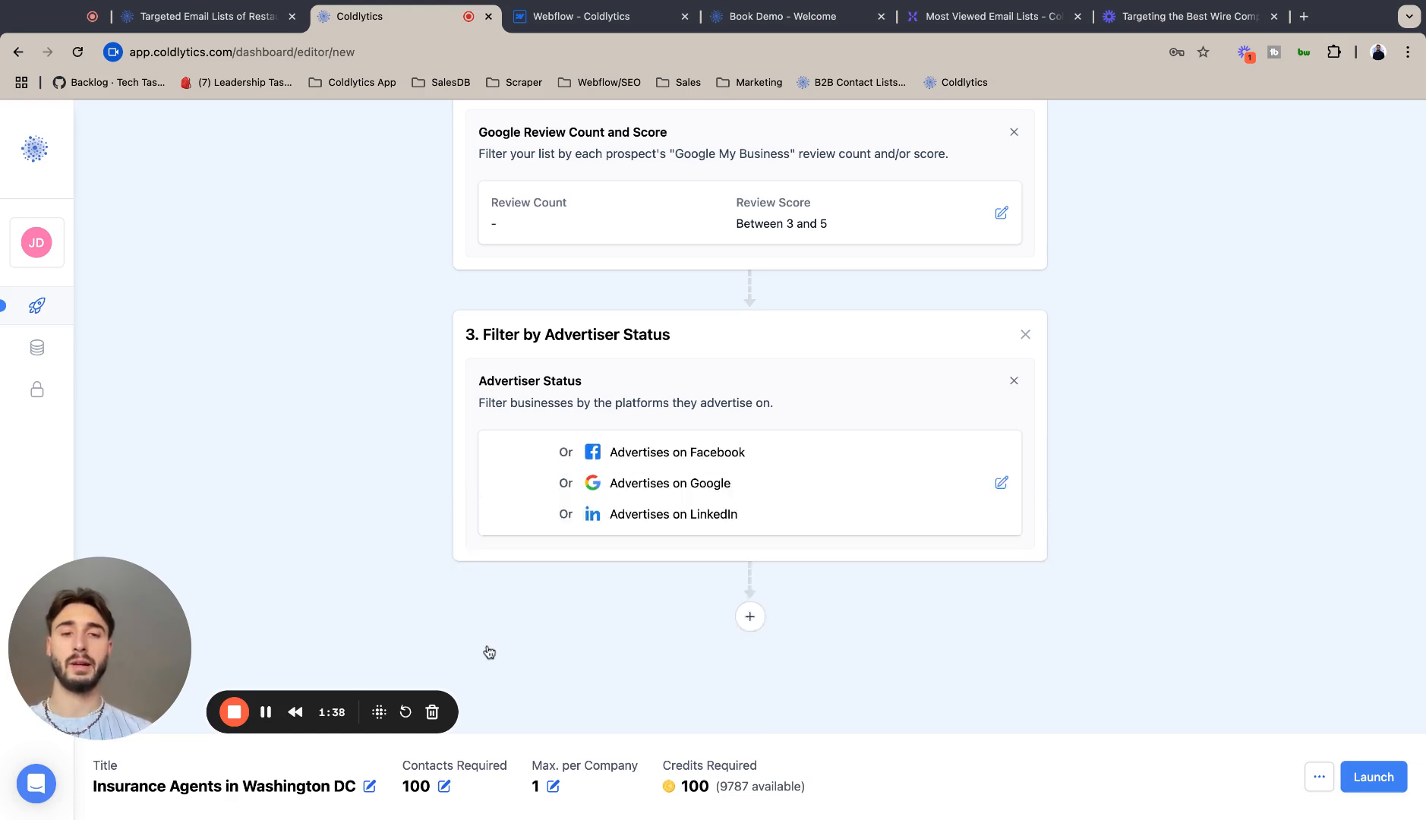
# Add the Deliver stage after the advertiser filter and look over its available data points.
pyautogui.scroll(3, 513, 477)
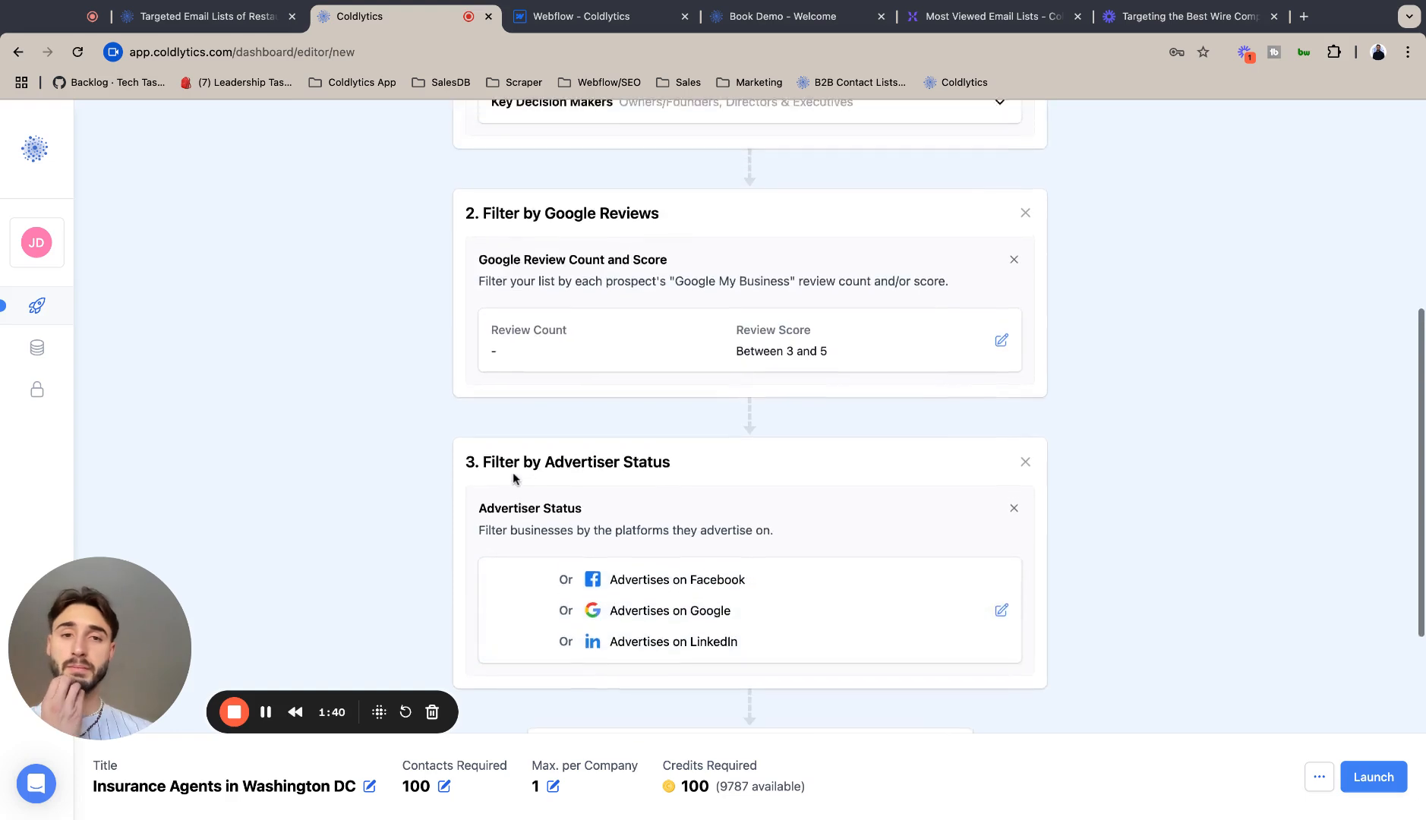
pyautogui.scroll(-3, 514, 477)
pyautogui.scroll(1, 513, 478)
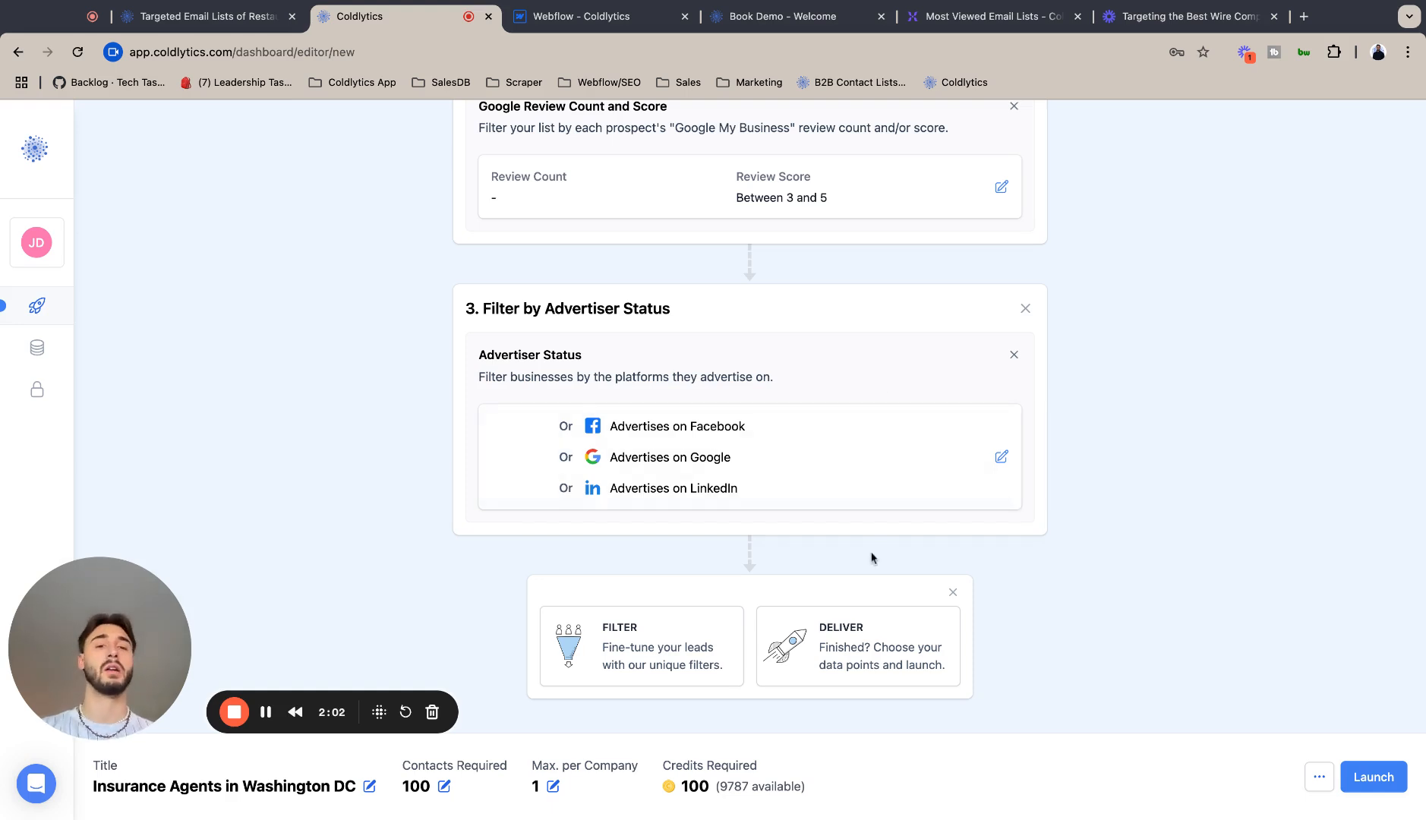
pyautogui.click(815, 625)
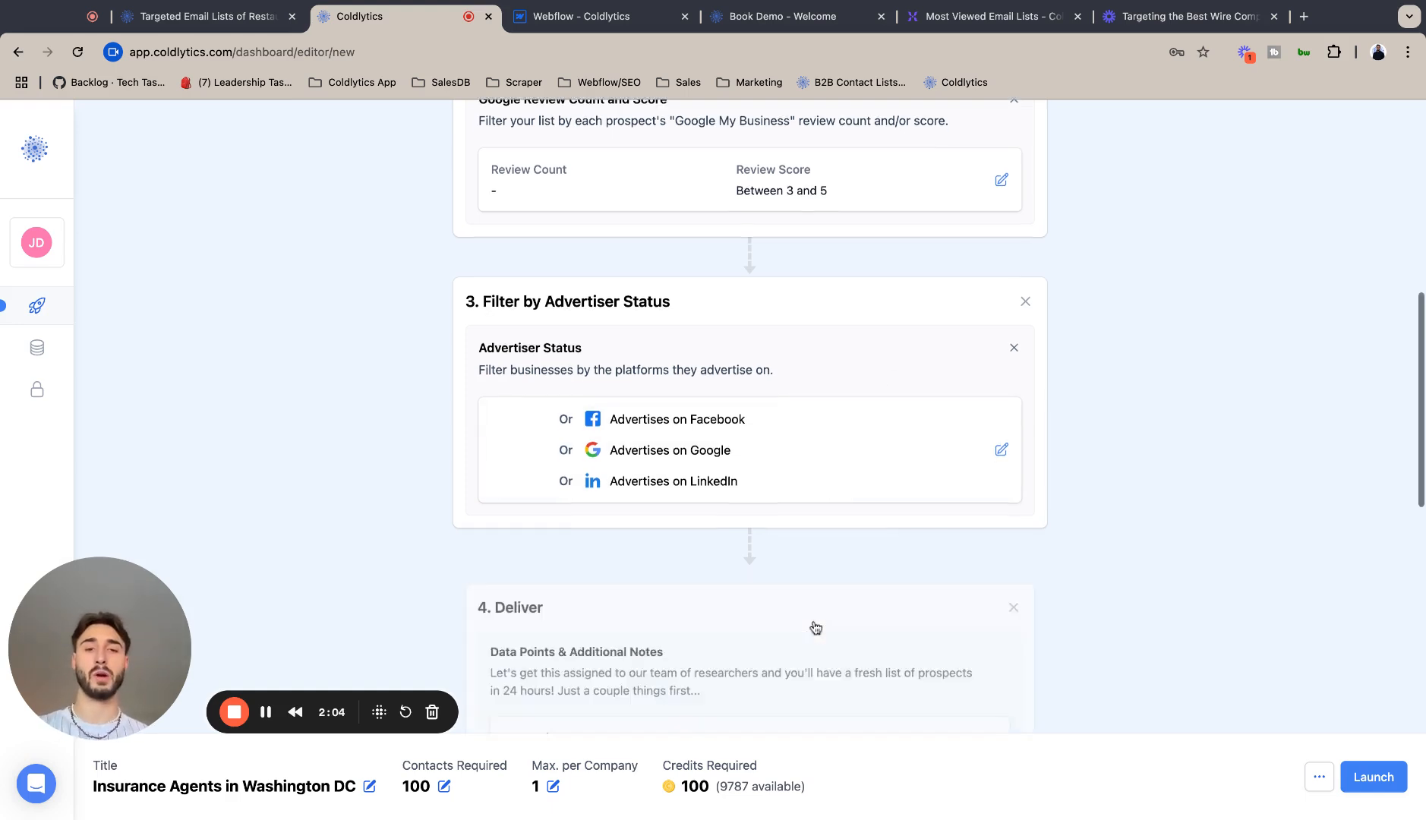
pyautogui.click(970, 476)
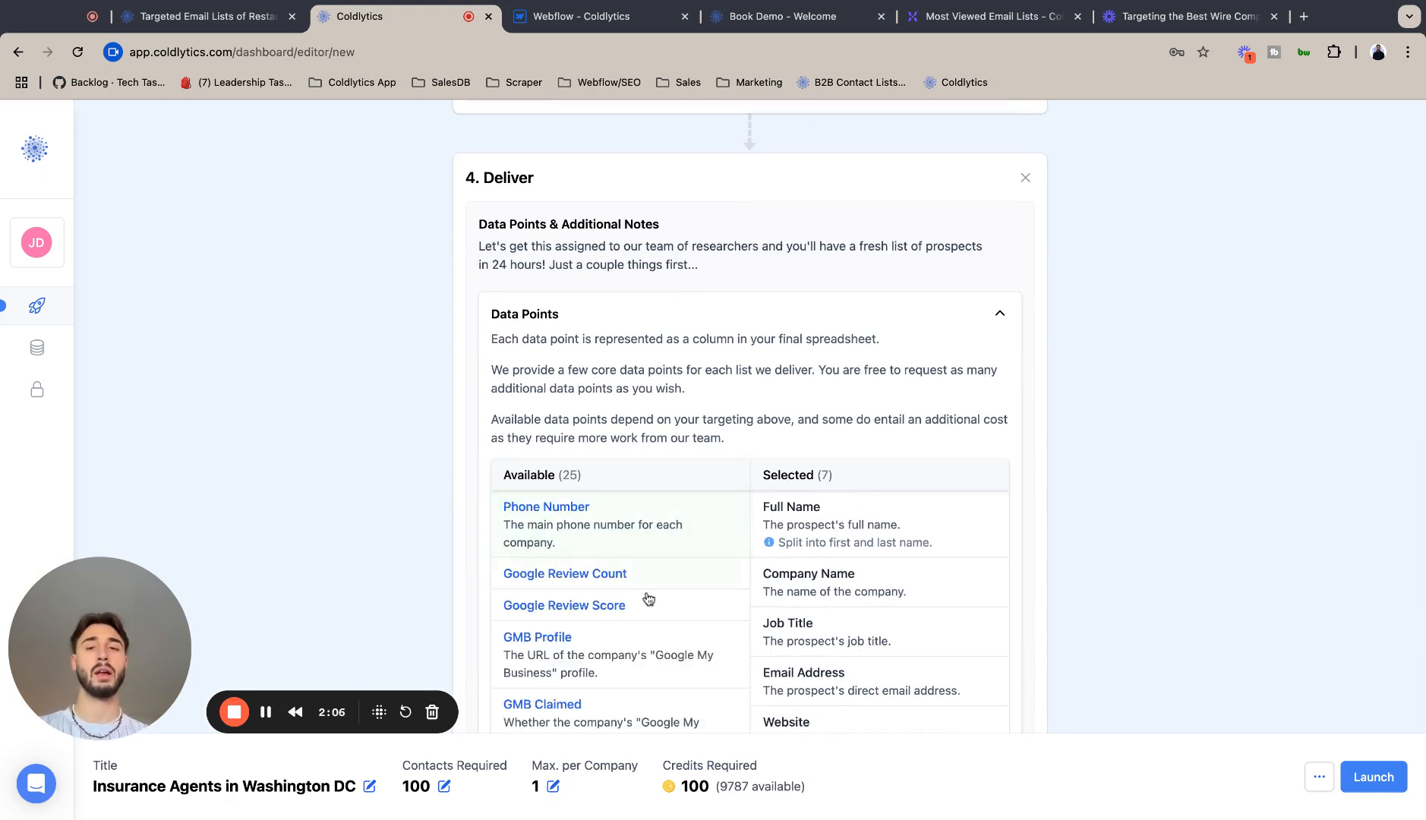
pyautogui.scroll(-1, 648, 599)
pyautogui.scroll(1, 648, 599)
pyautogui.scroll(-2, 669, 494)
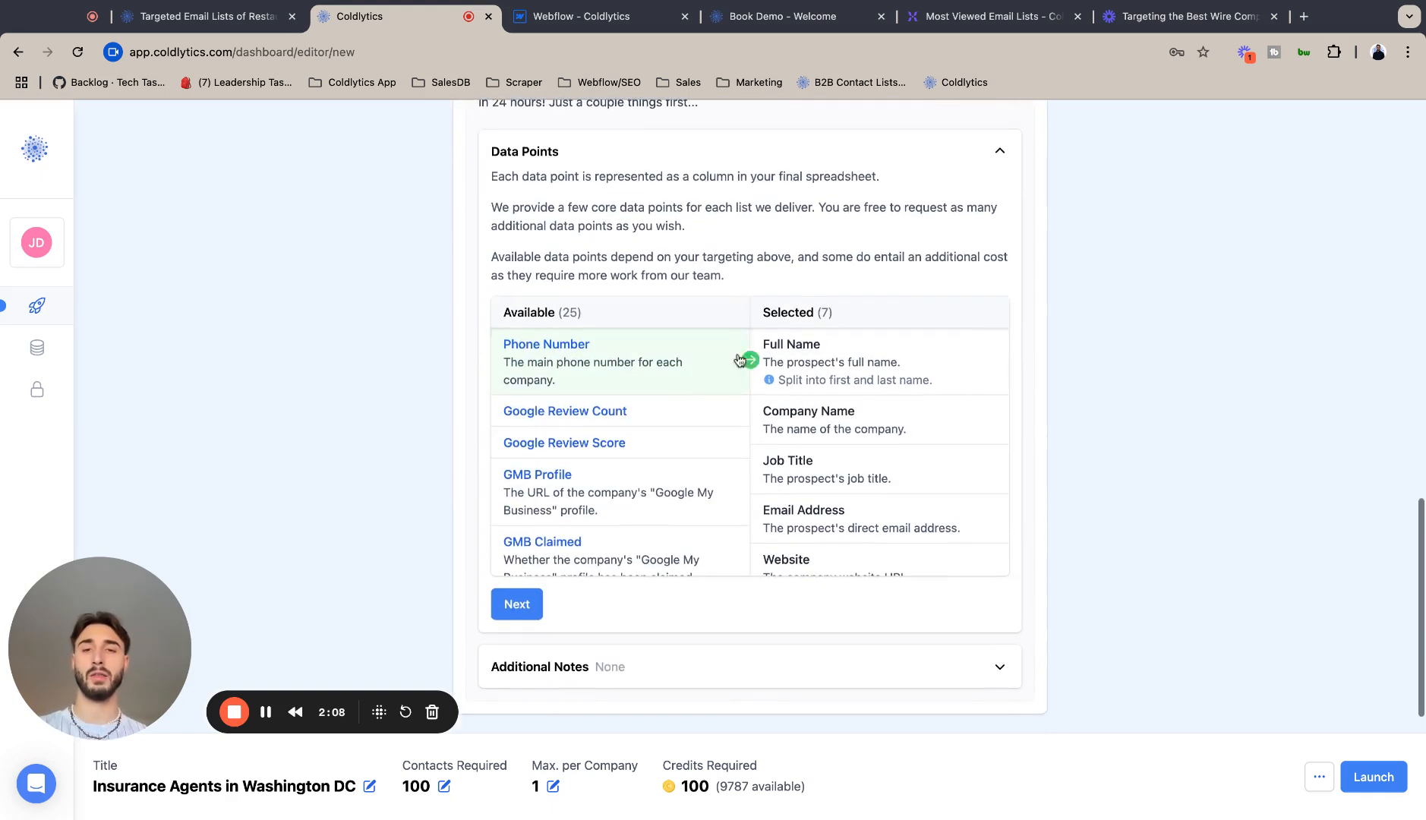
# Add Phone Number, Google Review Count, Google Review Score, GMB Profile and GMB Claimed to the selected data points.
pyautogui.click(607, 343)
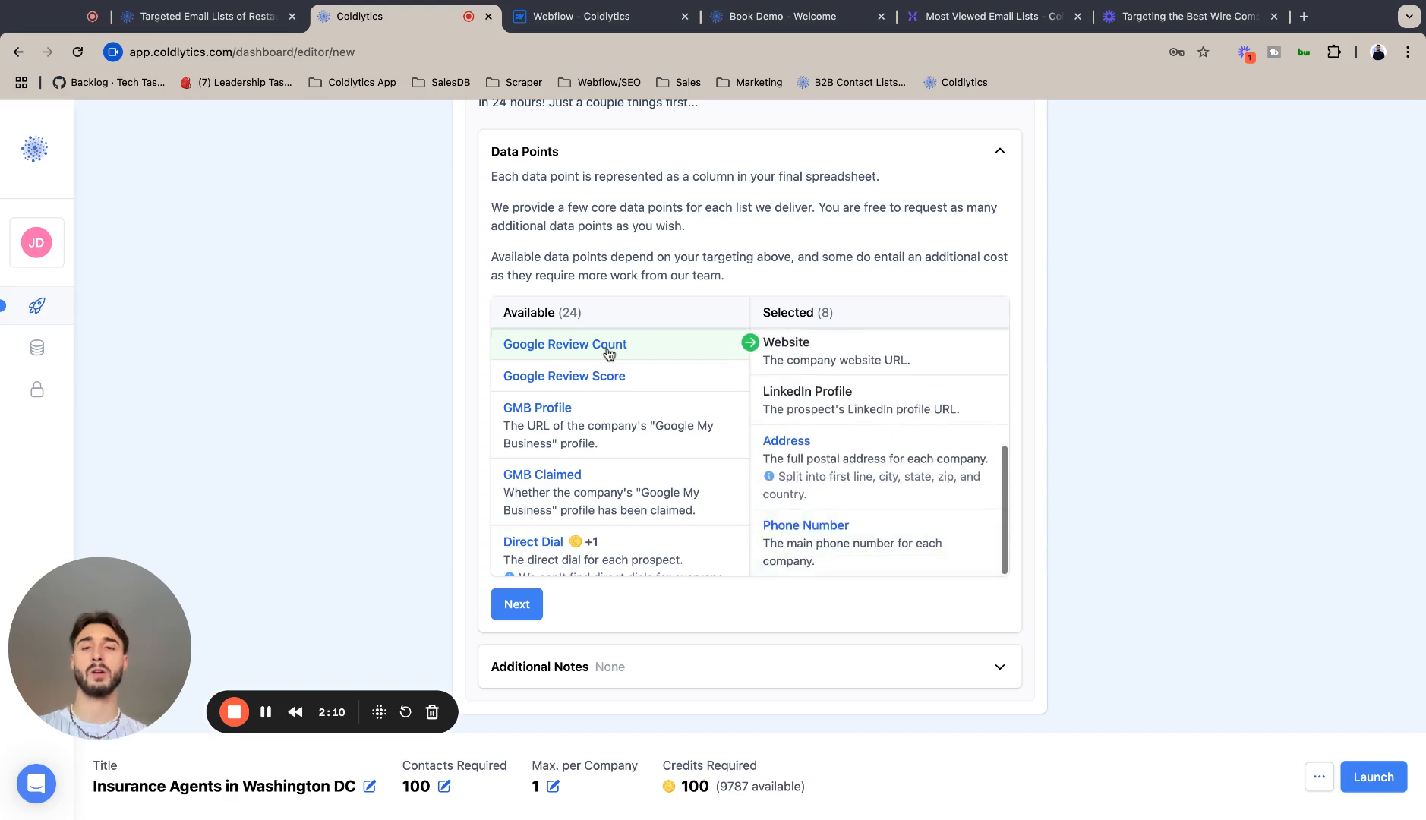
pyautogui.click(608, 350)
pyautogui.click(608, 347)
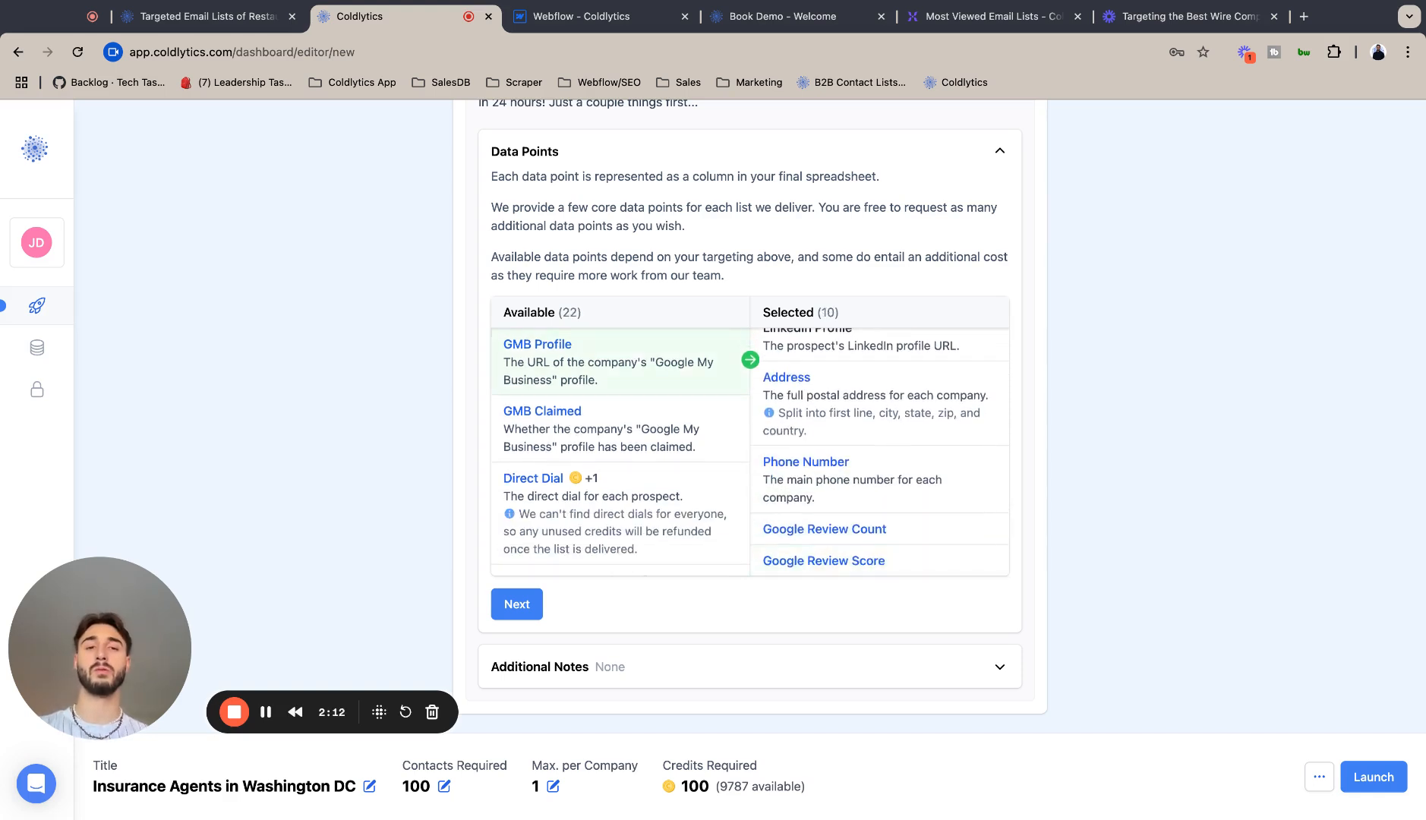
pyautogui.click(583, 354)
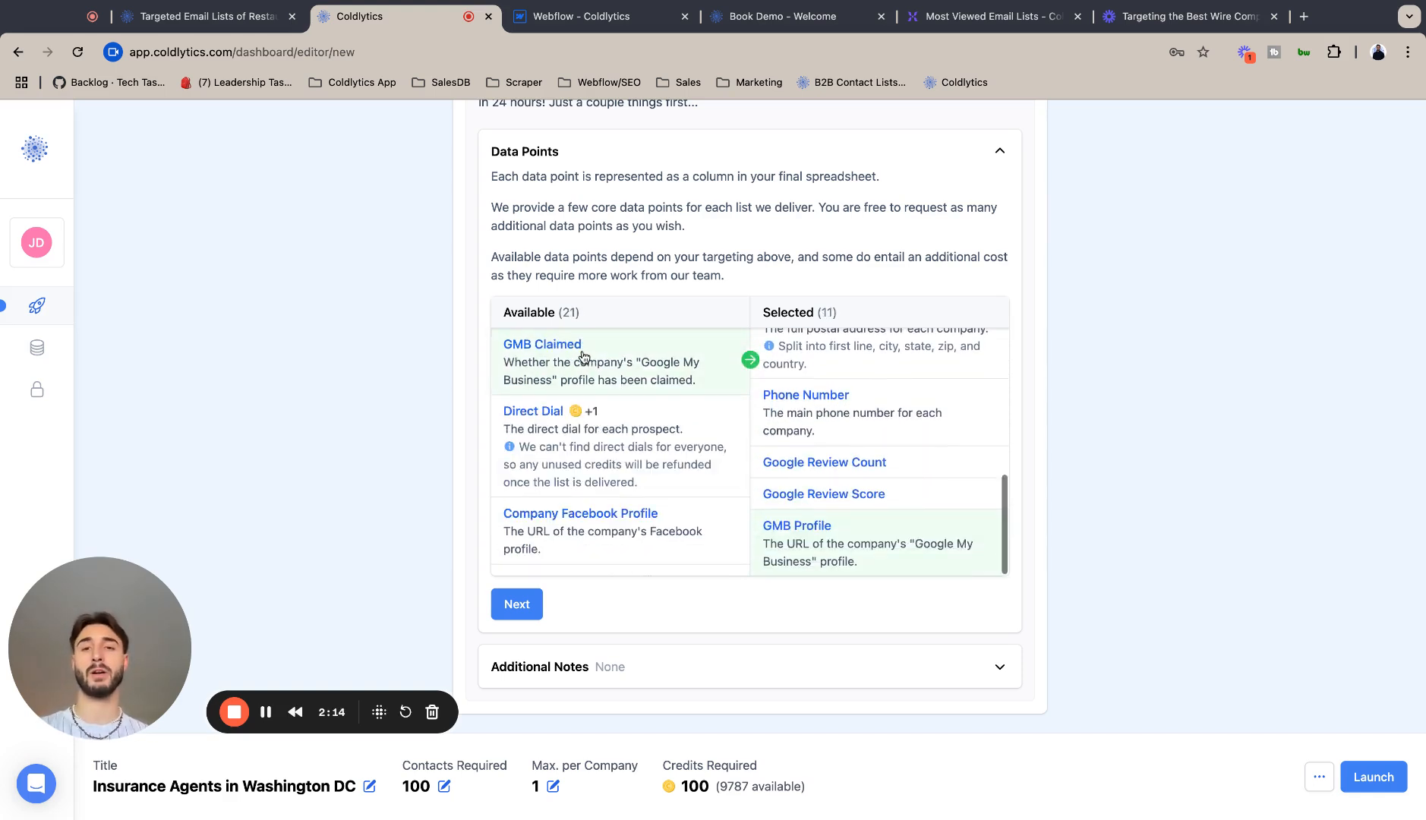
pyautogui.click(583, 355)
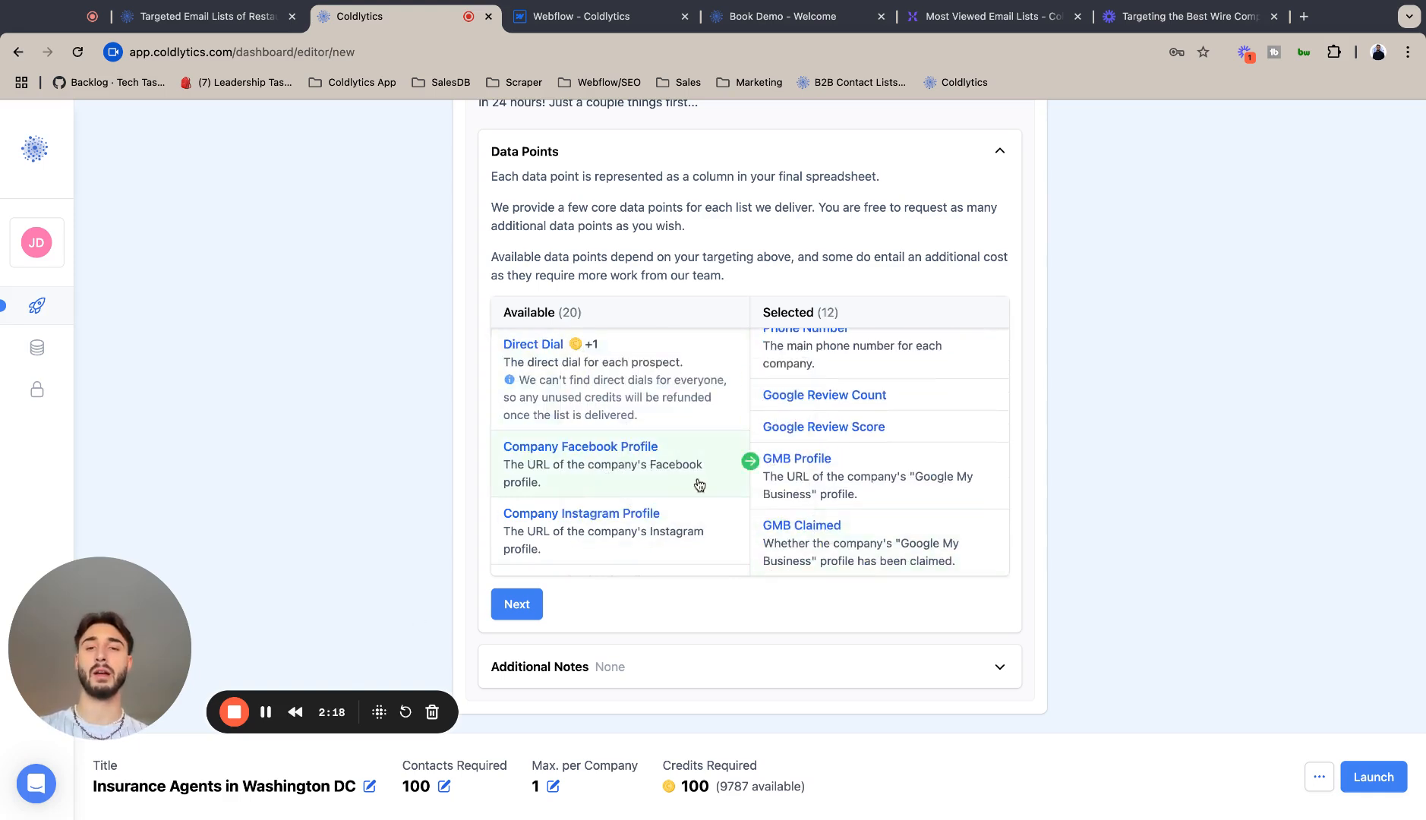
# Add the company Facebook, Instagram, LinkedIn, TikTok and Twitter profile URLs to the selected data points.
pyautogui.click(565, 465)
pyautogui.click(565, 465)
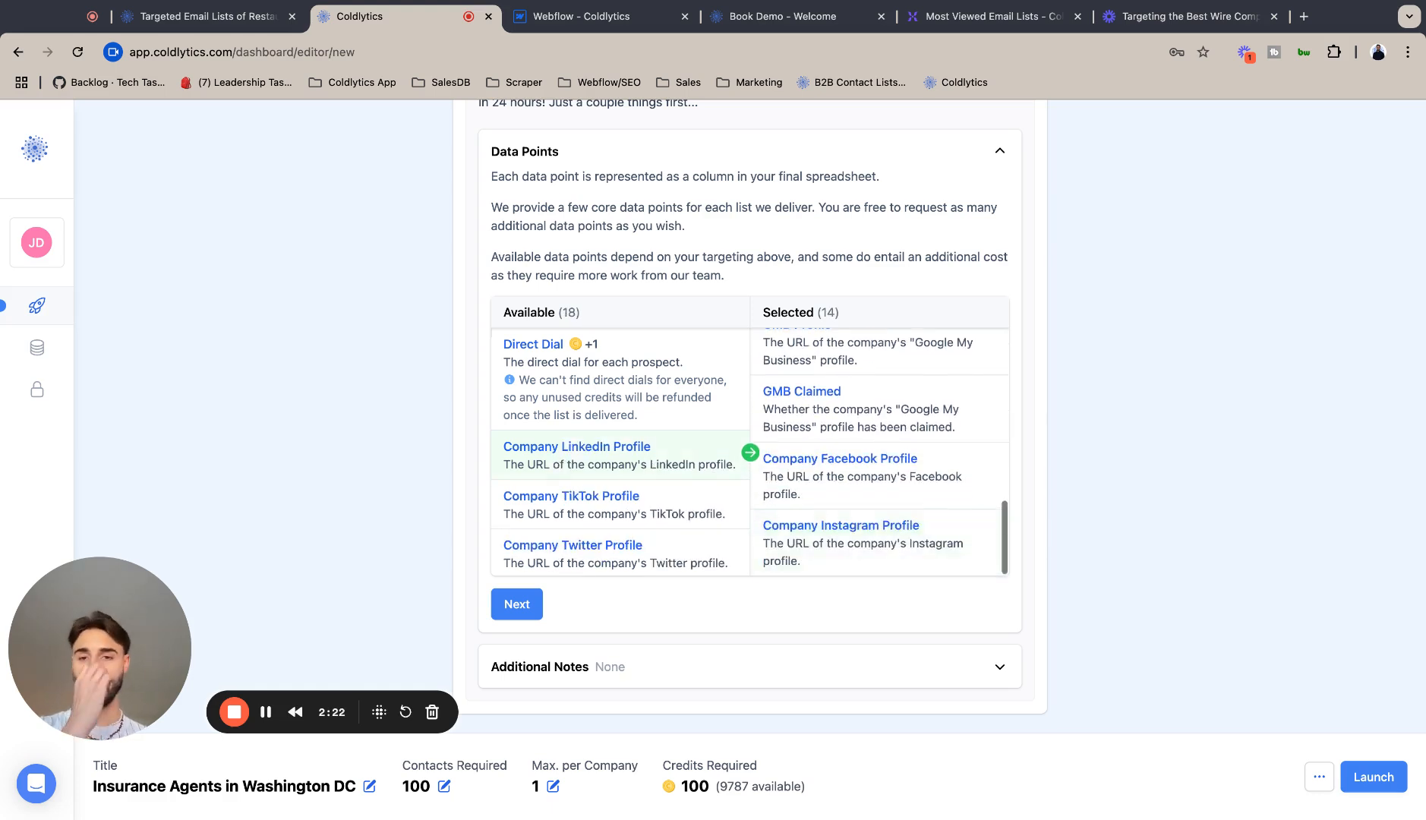
pyautogui.click(565, 465)
pyautogui.click(565, 460)
pyautogui.click(565, 459)
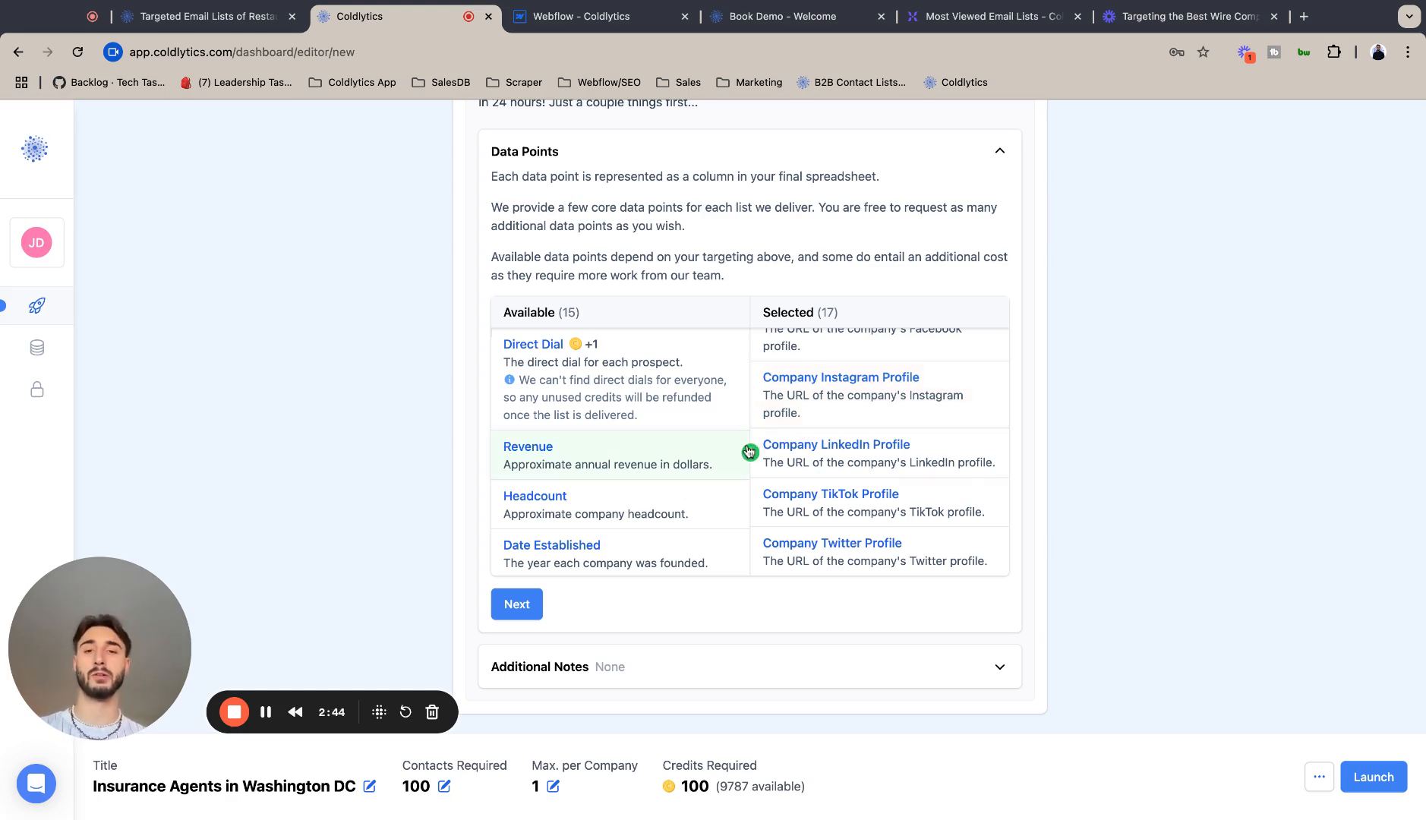
# Add Revenue, Headcount and Date Established to the selected data points.
pyautogui.click(676, 469)
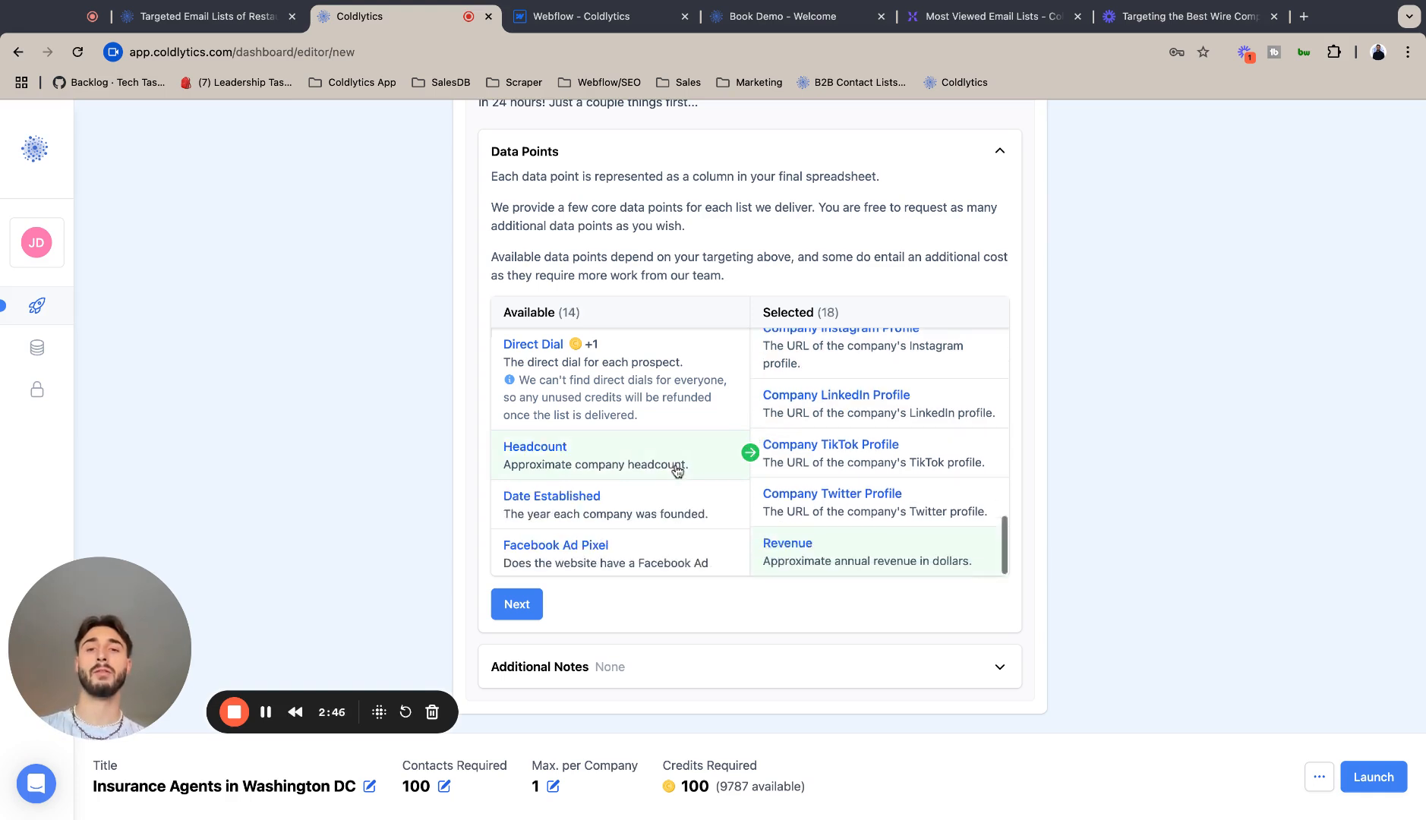
pyautogui.click(676, 466)
pyautogui.click(676, 467)
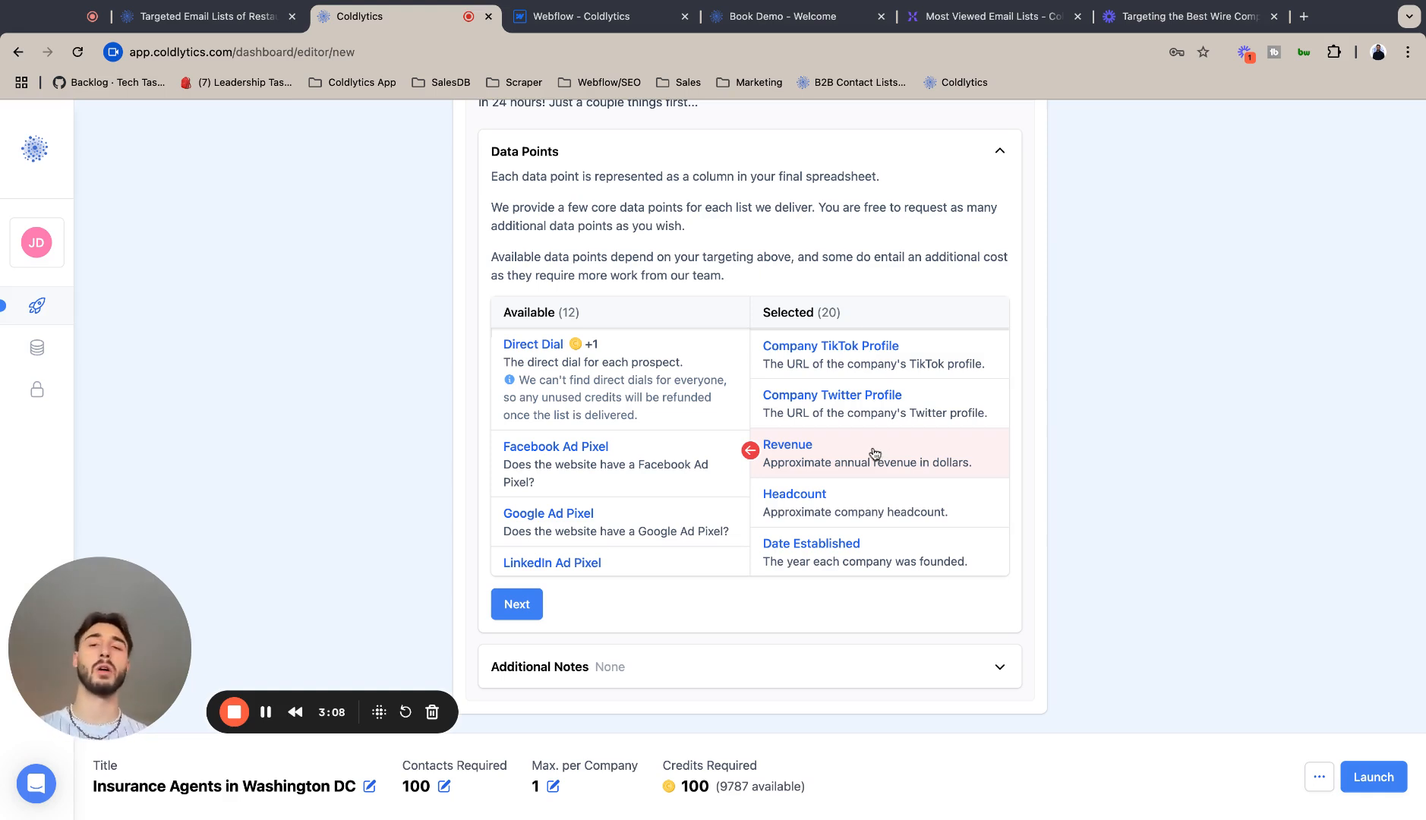
# Add the Facebook, Google, LinkedIn and TikTok Ad Pixel checks to the selected data points.
pyautogui.scroll(-1, 659, 483)
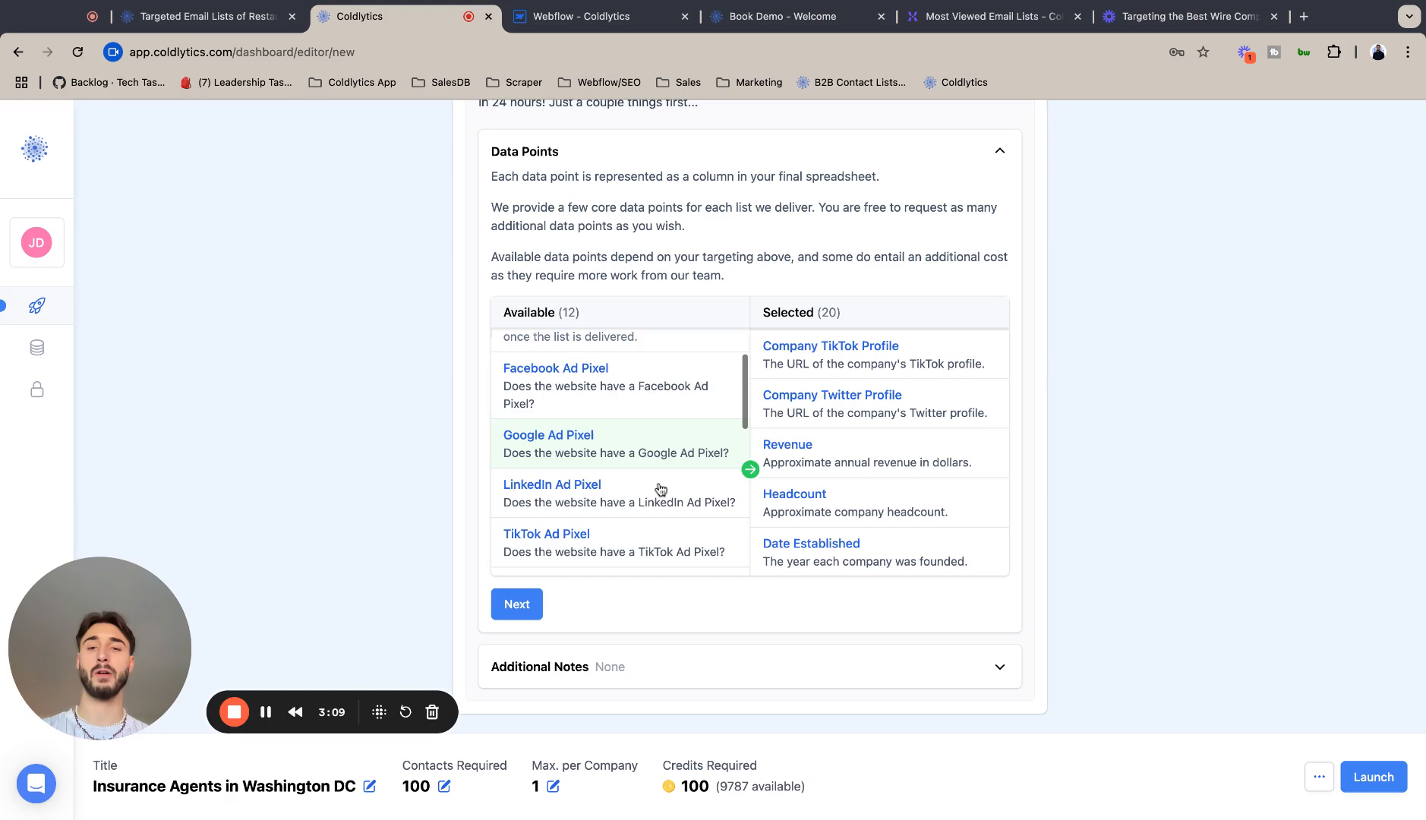
pyautogui.click(666, 406)
pyautogui.click(666, 398)
pyautogui.click(666, 398)
pyautogui.click(666, 398)
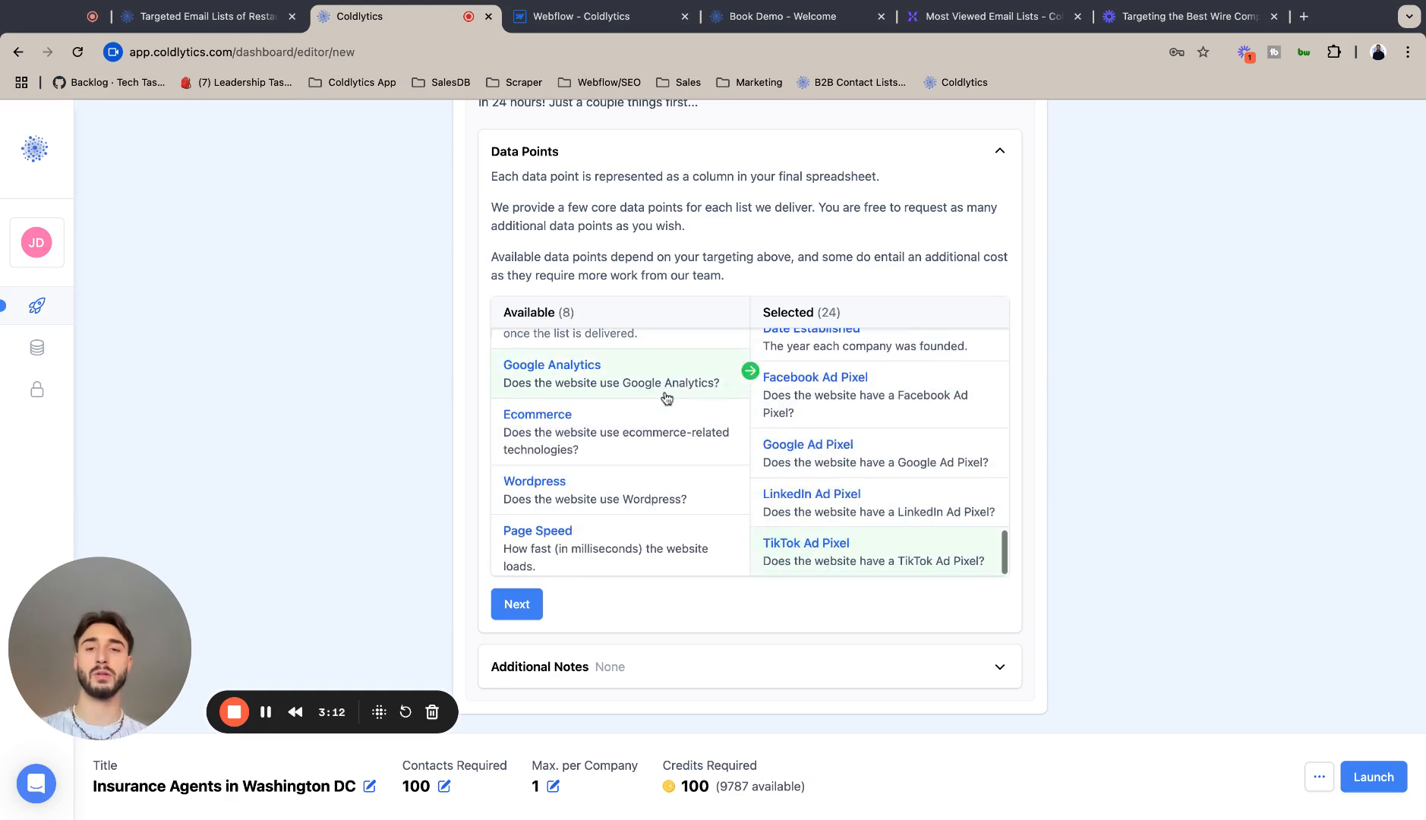
# Add the website data points Google Analytics, Ecommerce, Wordpress and Page Speed to the selection.
pyautogui.click(645, 386)
pyautogui.click(644, 389)
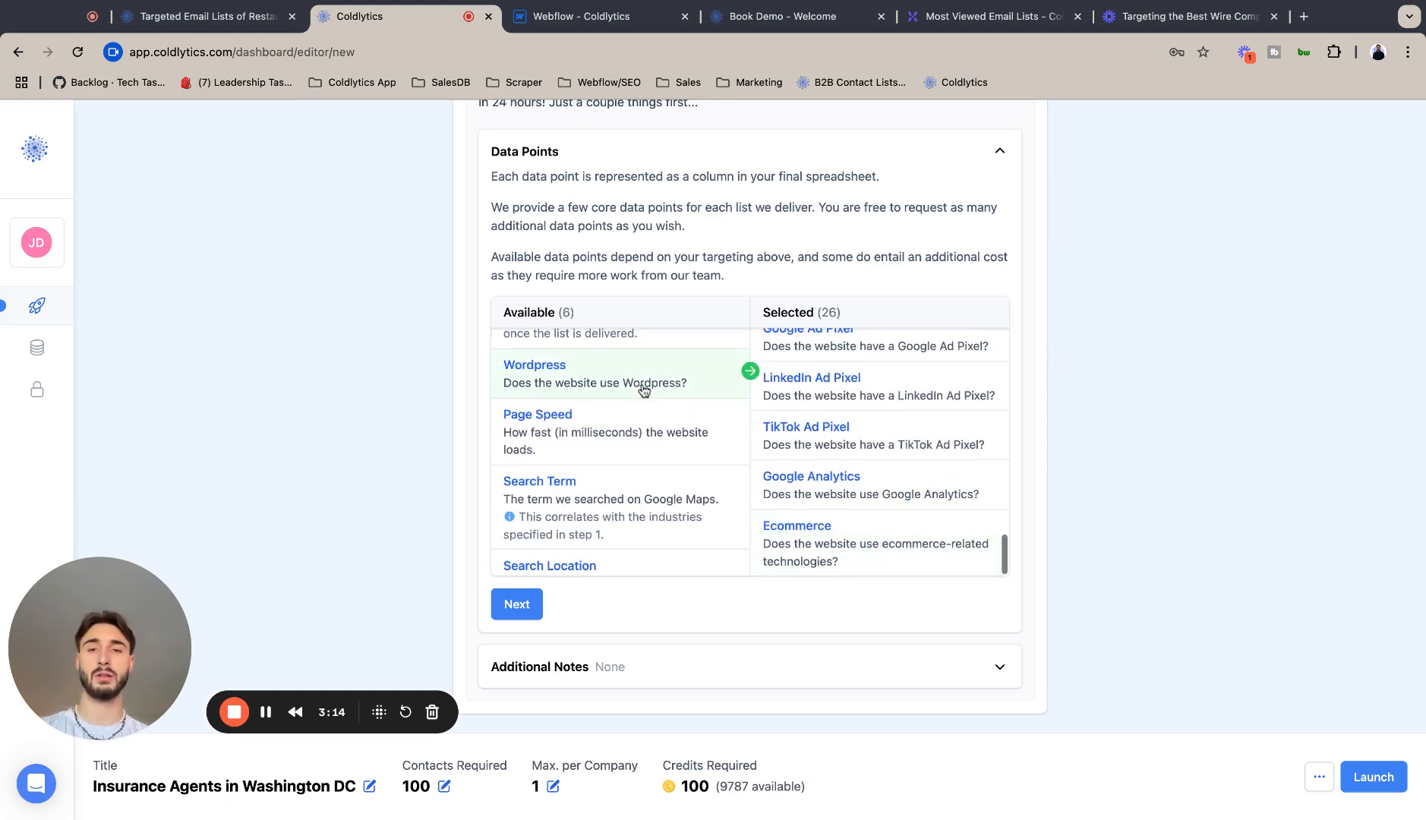
pyautogui.click(644, 389)
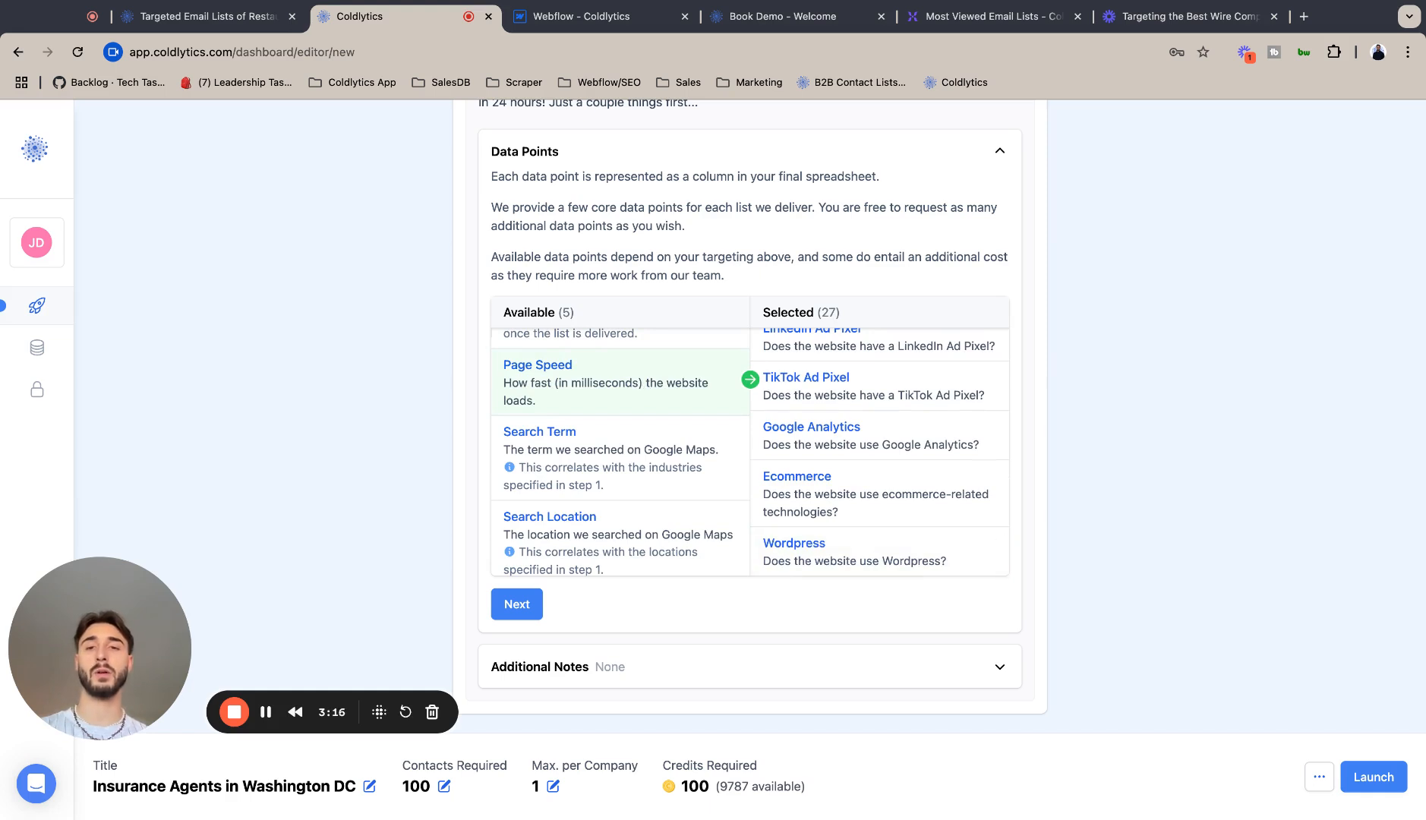
pyautogui.click(644, 389)
# Add Search Term, Search Location and Search Position to the selected data points.
pyautogui.click(611, 381)
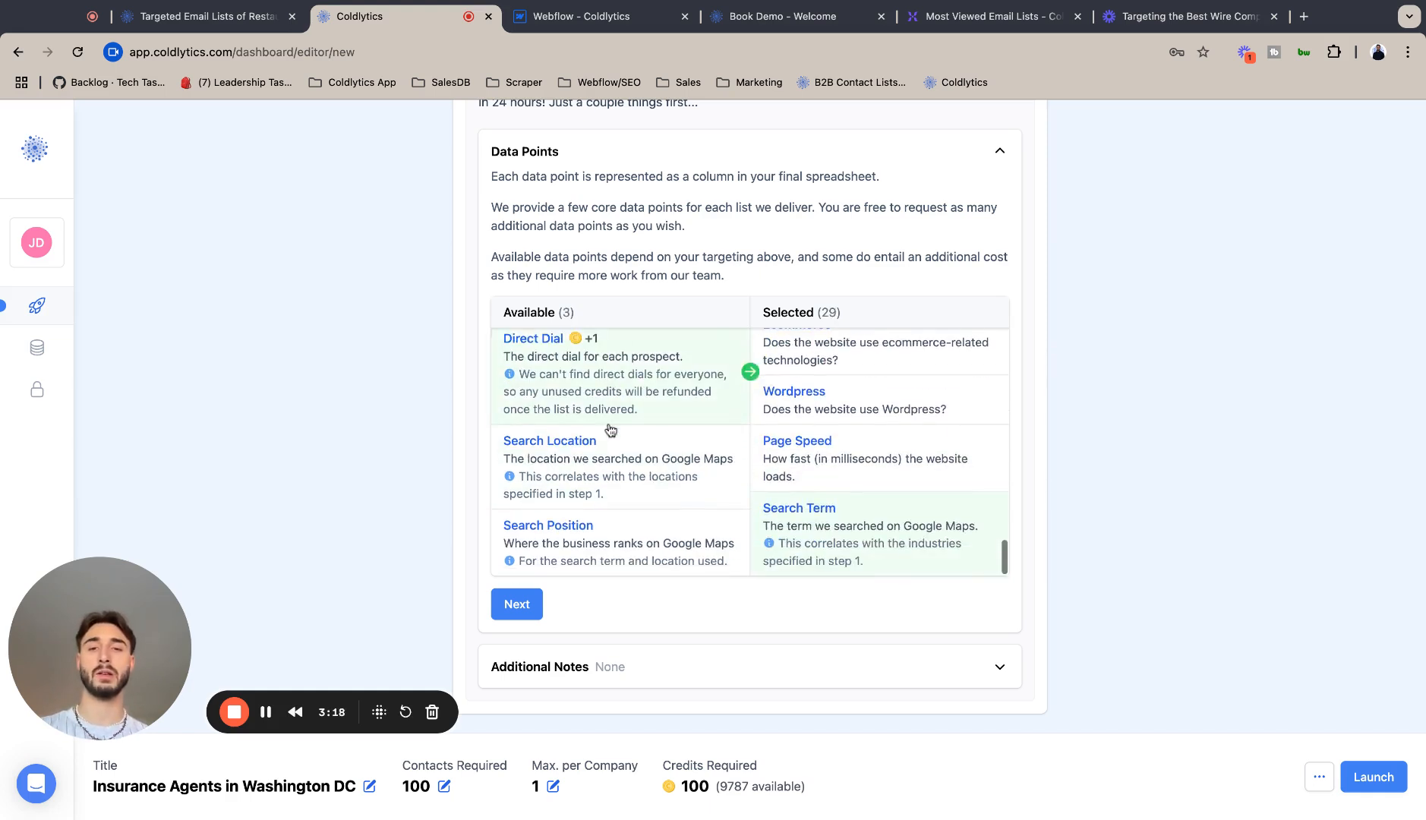
pyautogui.click(611, 445)
pyautogui.click(604, 483)
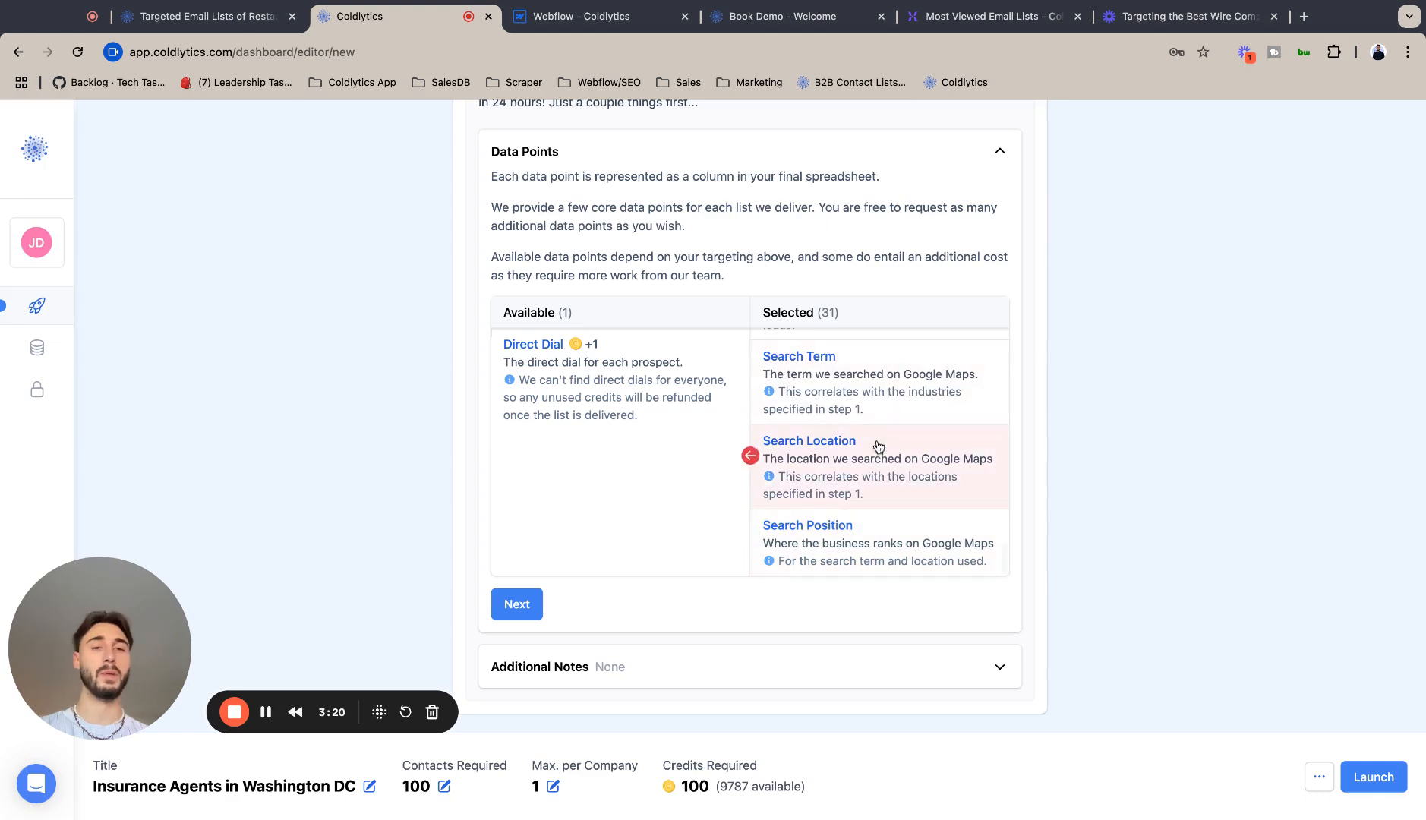
# Review and accept the selected data points, and finish the Deliver stage with the additional notes left empty.
pyautogui.scroll(20, 879, 448)
pyautogui.scroll(-20, 879, 455)
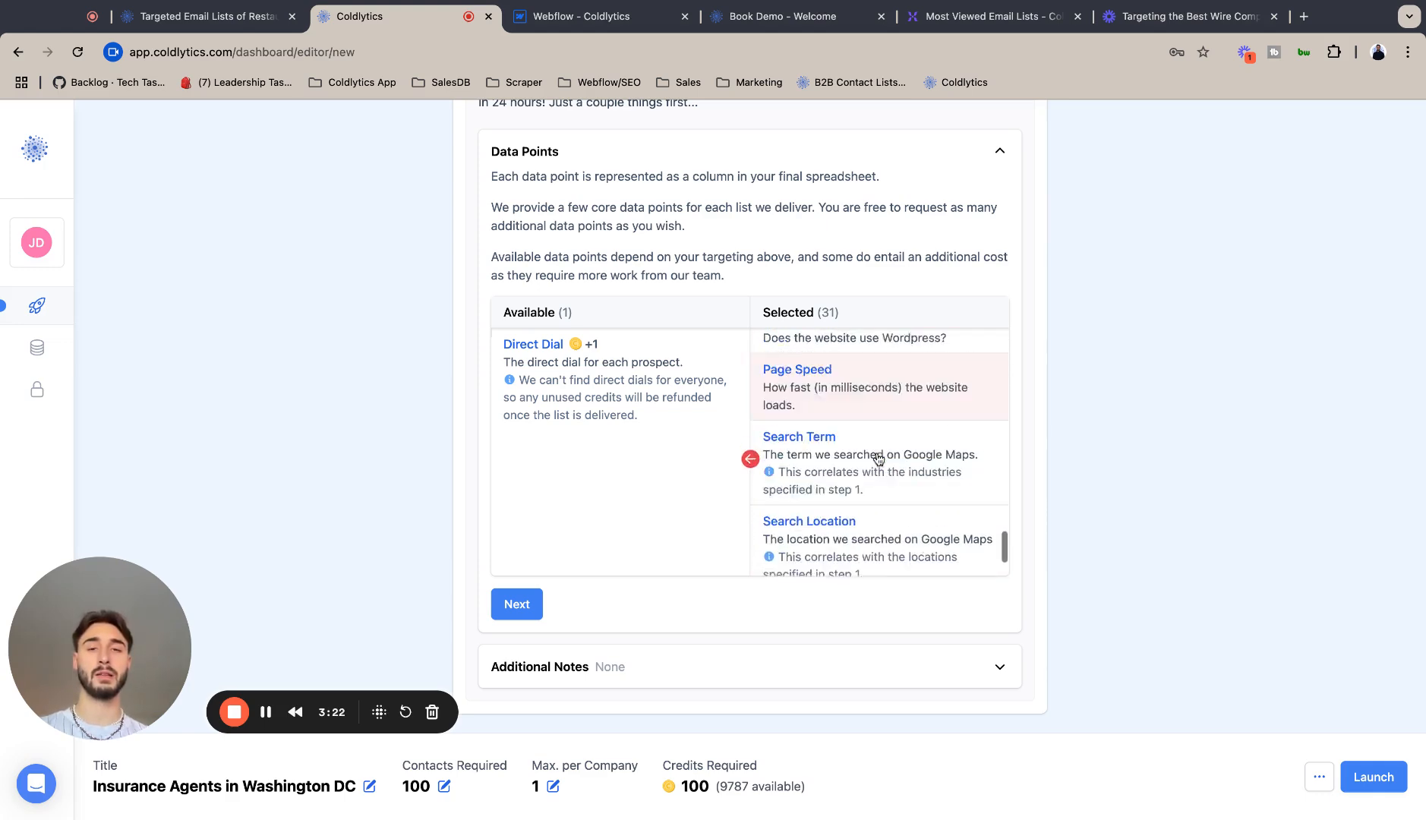
pyautogui.scroll(-2, 879, 456)
pyautogui.click(516, 604)
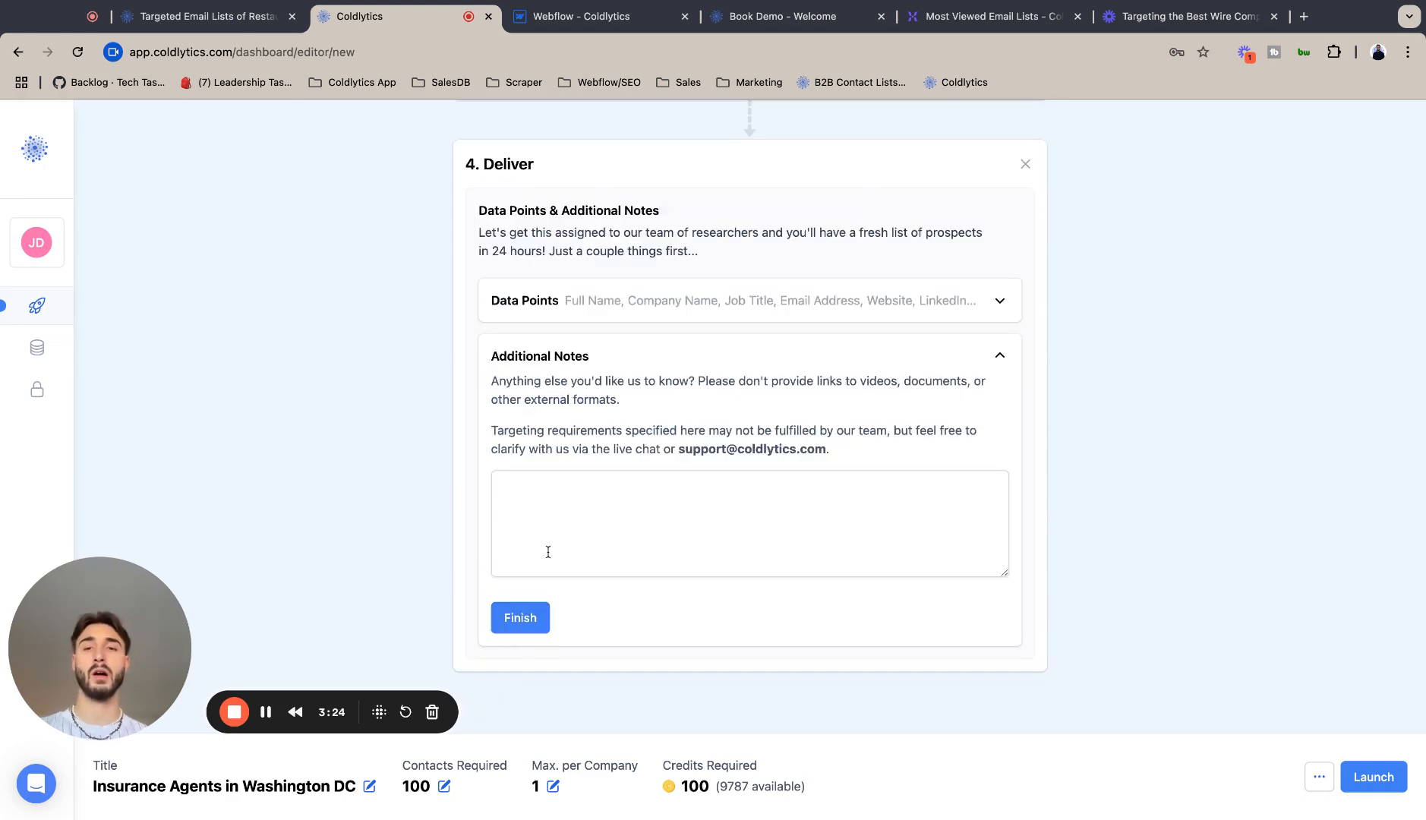
pyautogui.click(509, 620)
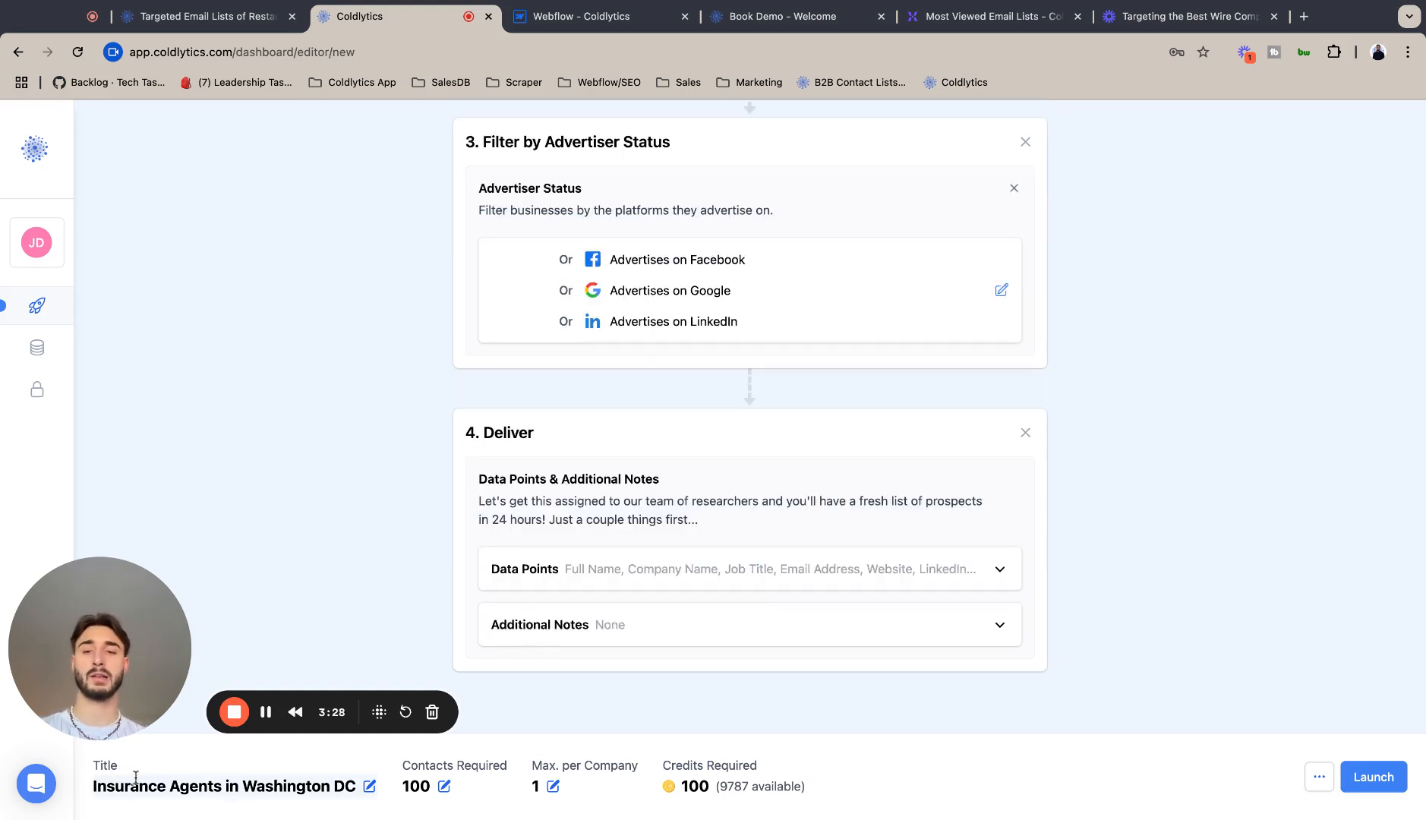
# Save the task as a draft and reopen Insurance Agents in Washington DC from the saved drafts.
pyautogui.click(1329, 785)
pyautogui.click(1272, 735)
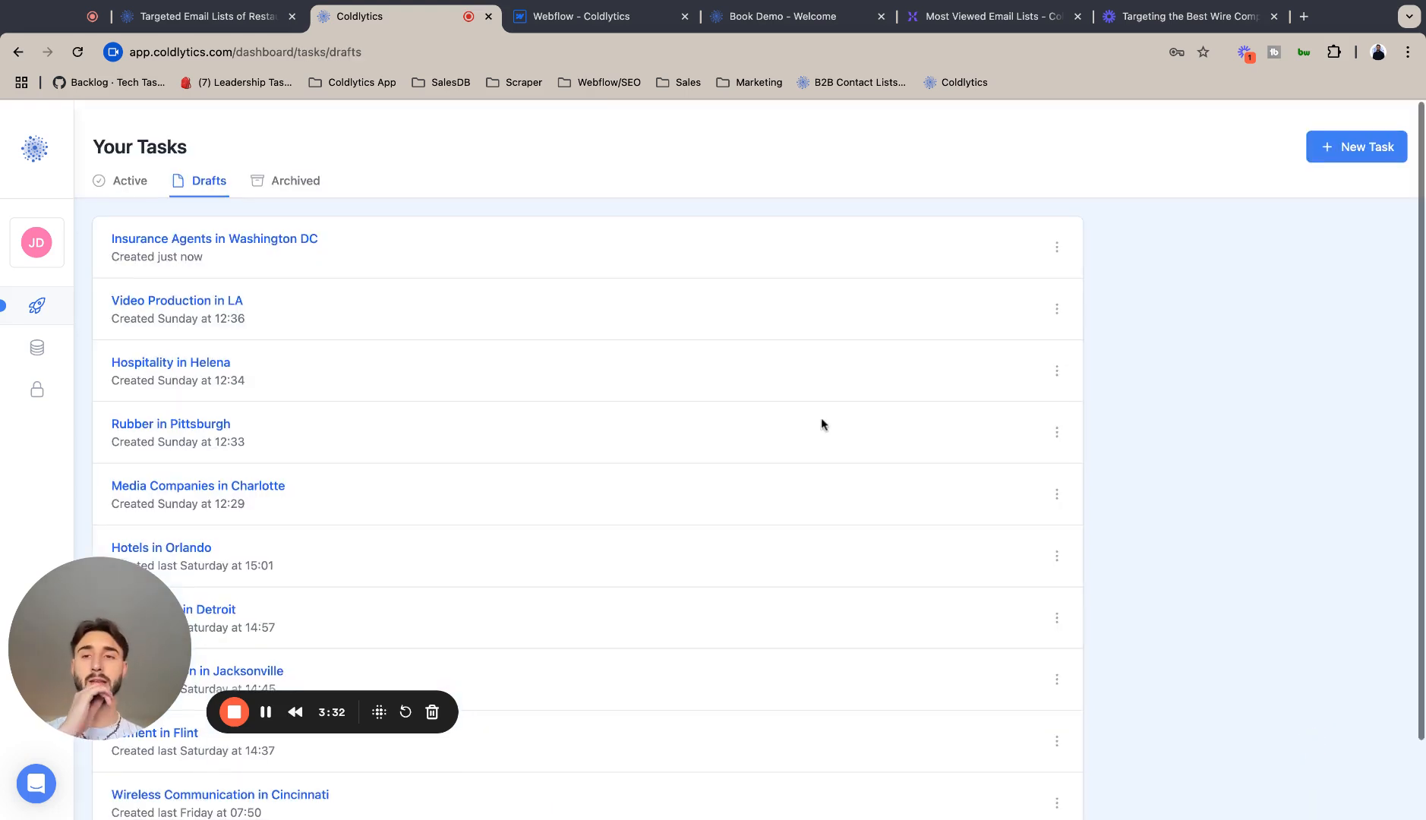
pyautogui.click(303, 240)
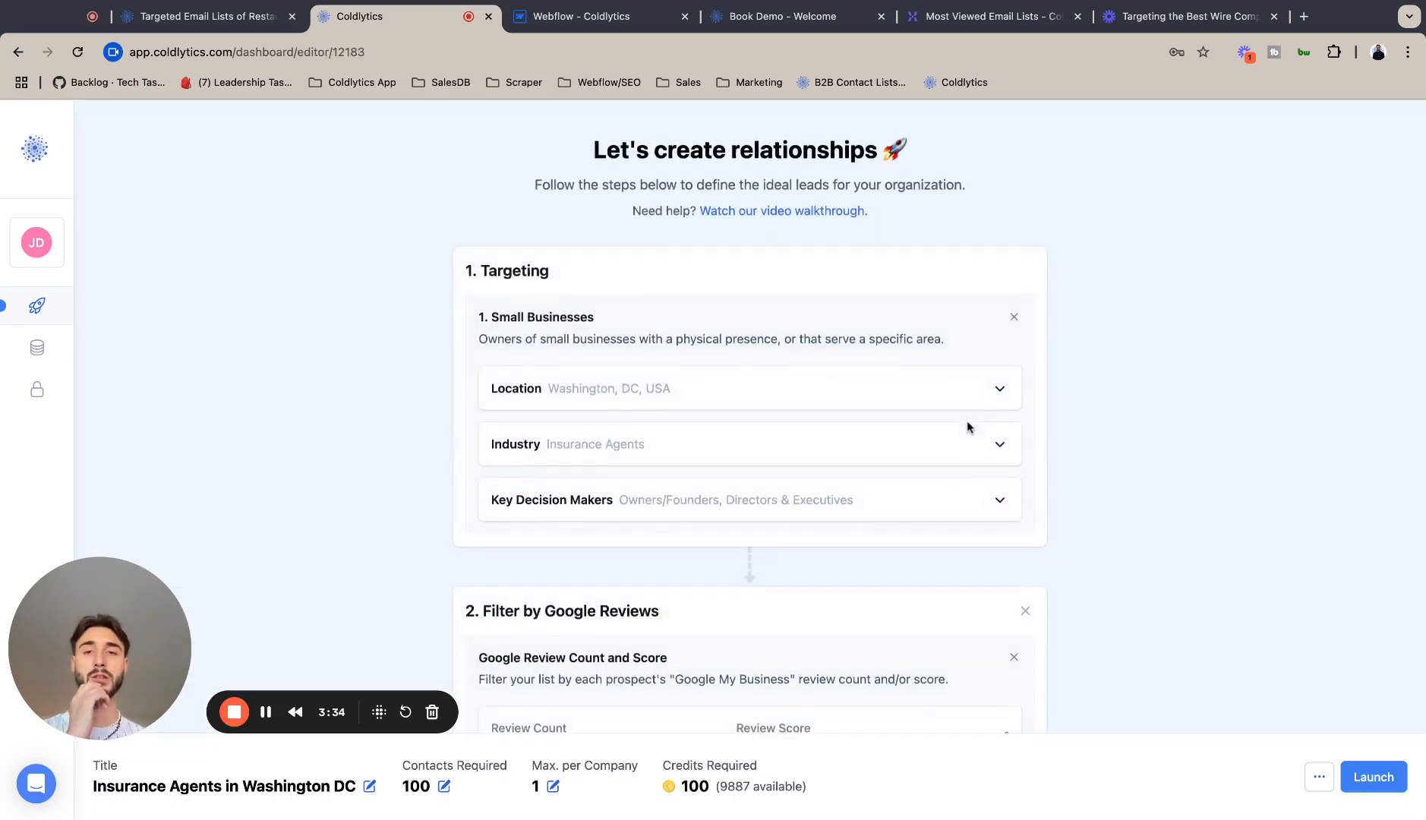
# Check the draft's filter and Deliver stages, and launch the Insurance Agents in Washington DC task.
pyautogui.scroll(-8, 958, 440)
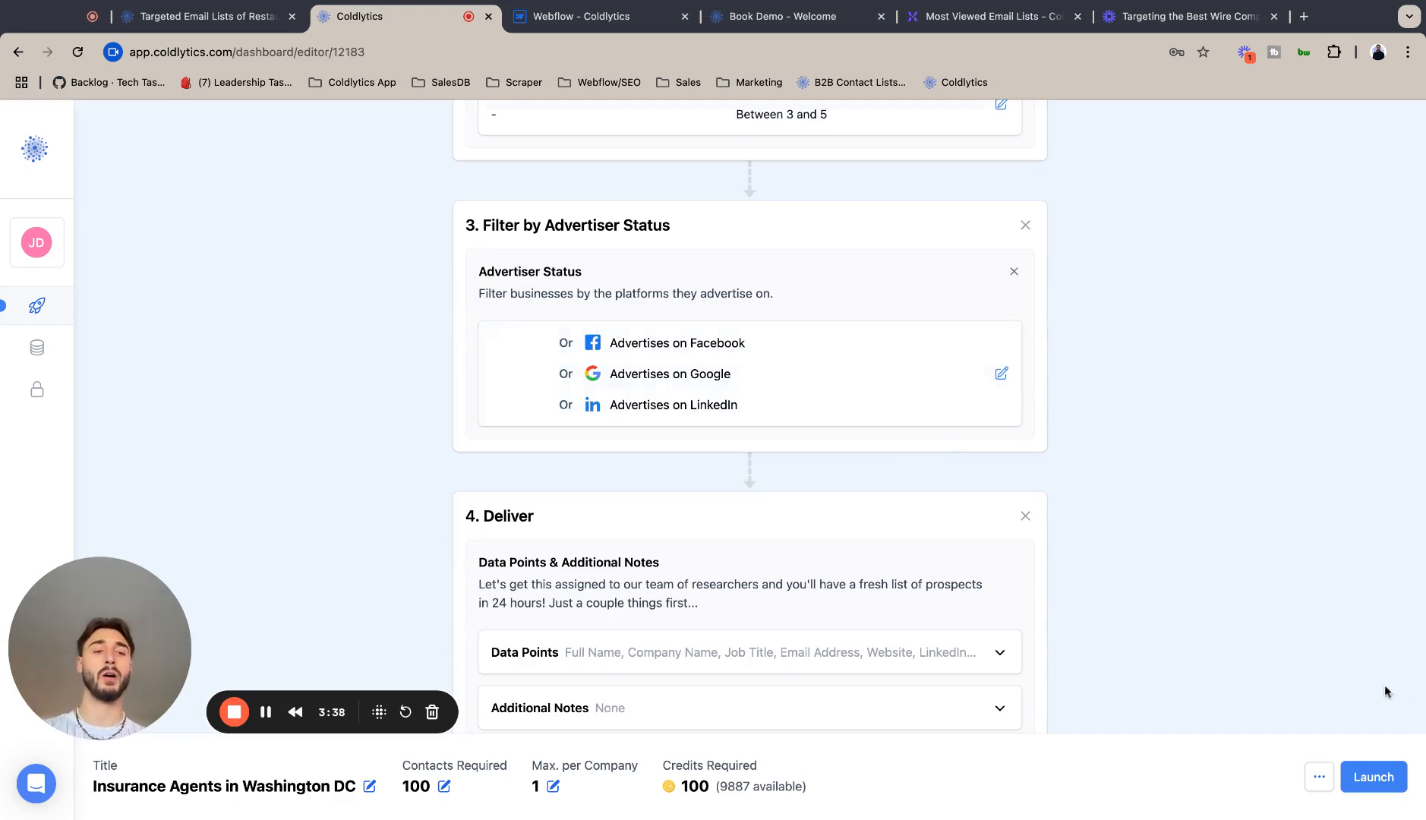
pyautogui.click(1375, 776)
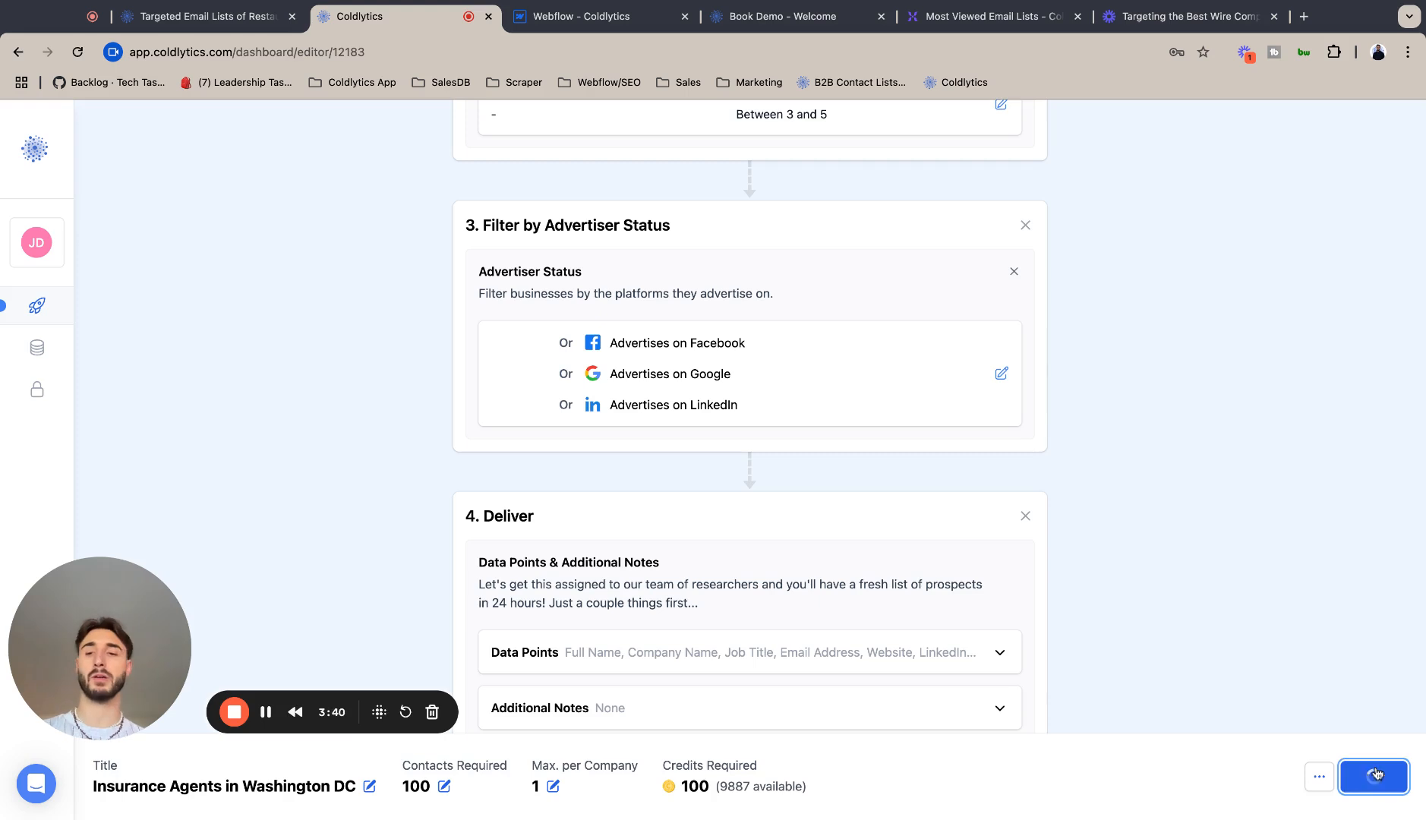